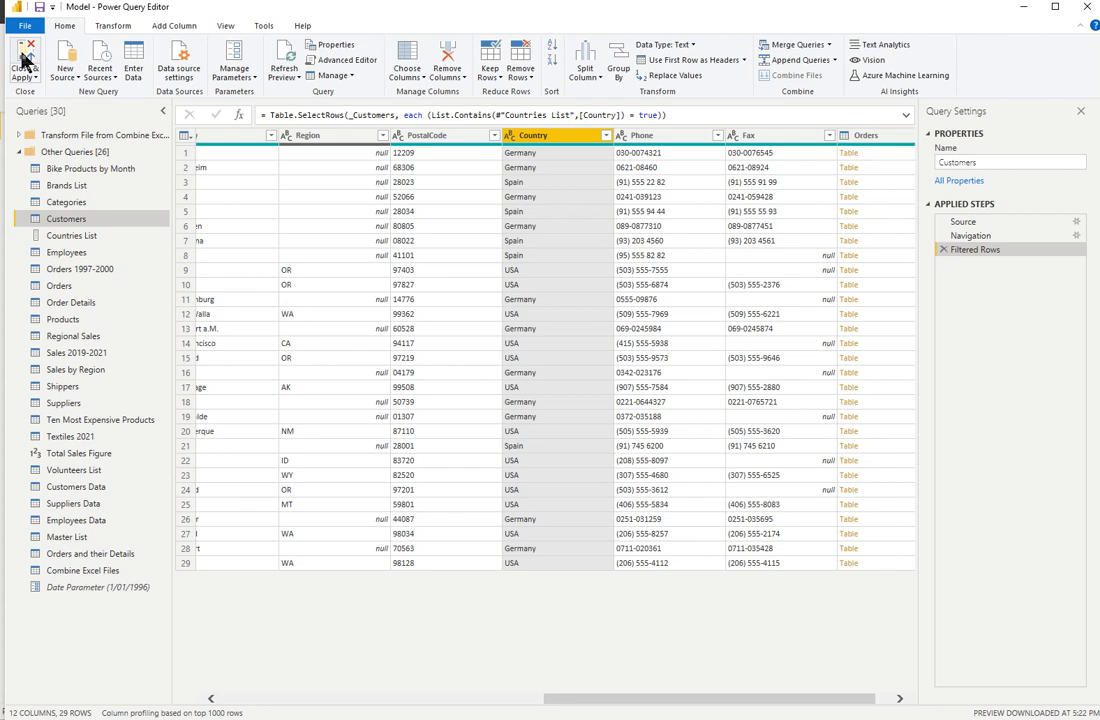
# Close and apply the query changes, and show the model's relationship diagram with the properties pane collapsed.
pyautogui.click(24, 60)
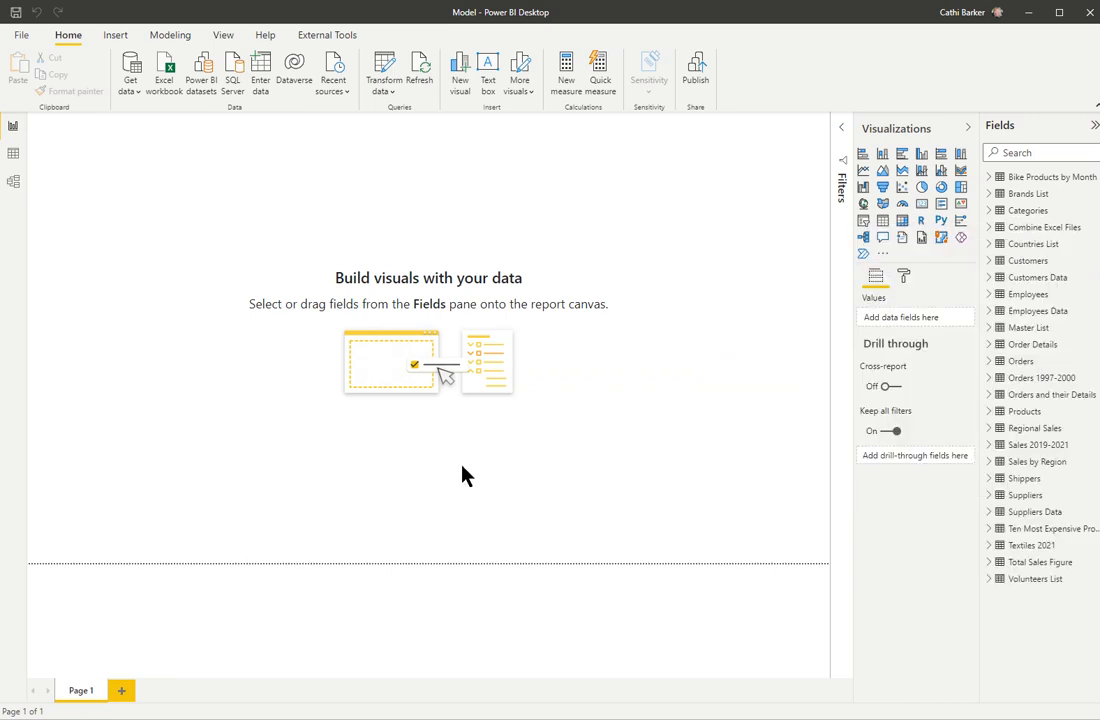
pyautogui.click(13, 185)
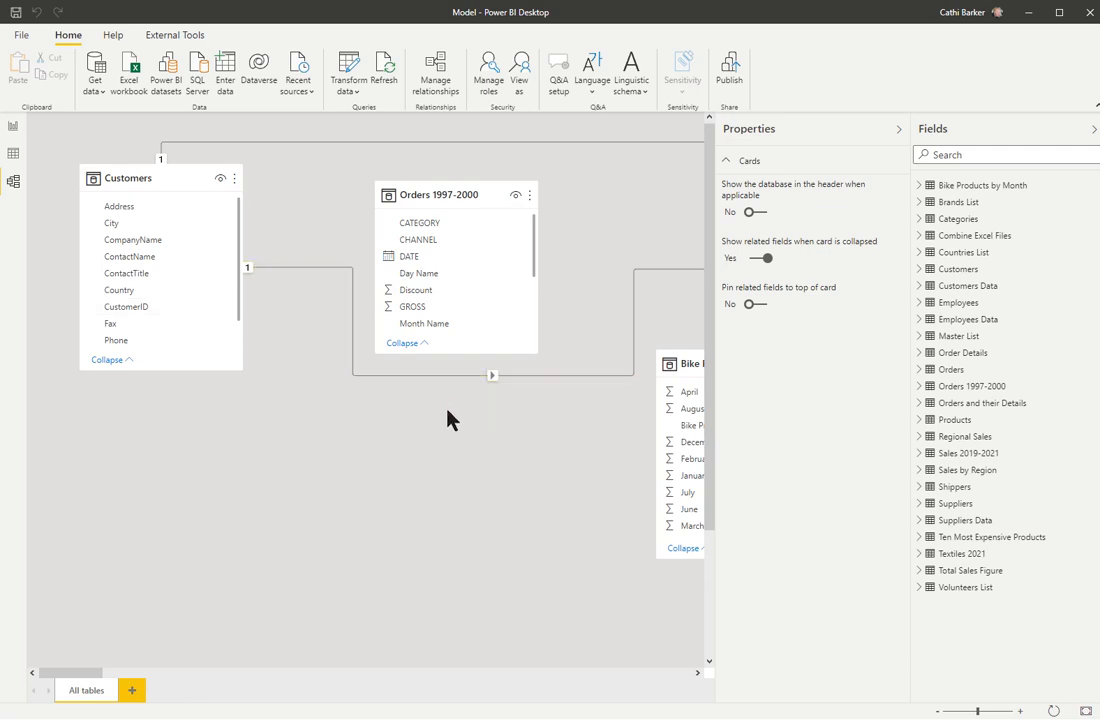
pyautogui.click(900, 130)
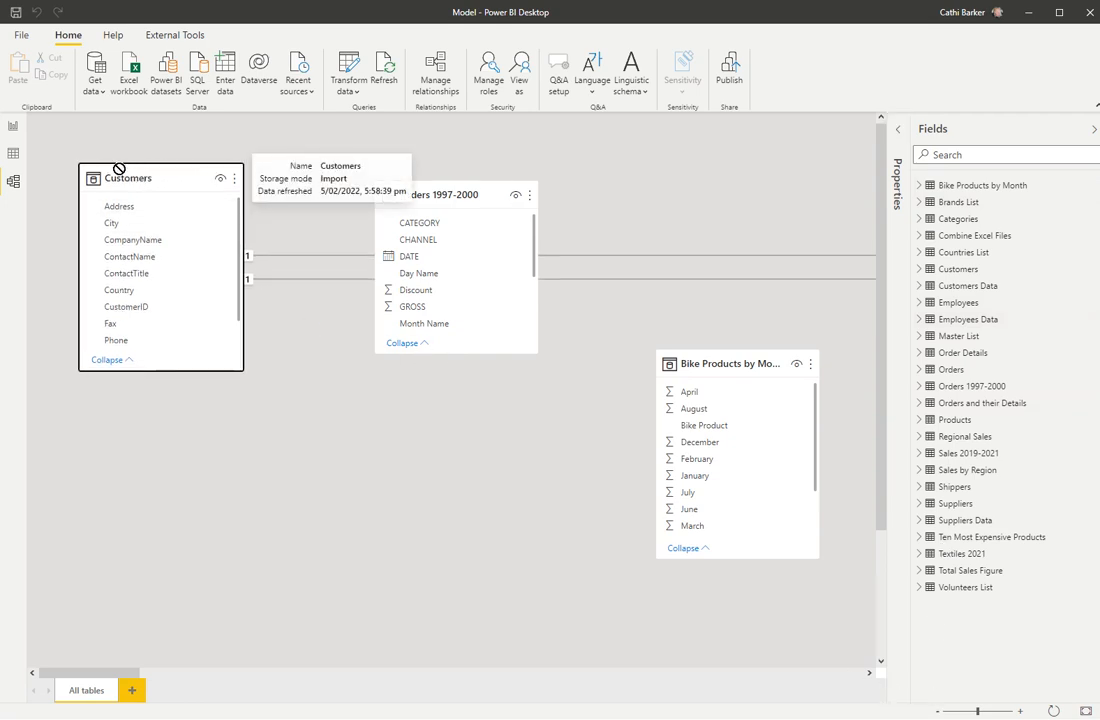
# In the all-tables diagram, stack Orders 1997-2000 and Shippers below Customers, and place Bike Products by Month beside Customers.
pyautogui.moveTo(464, 191); pyautogui.dragTo(113, 398)
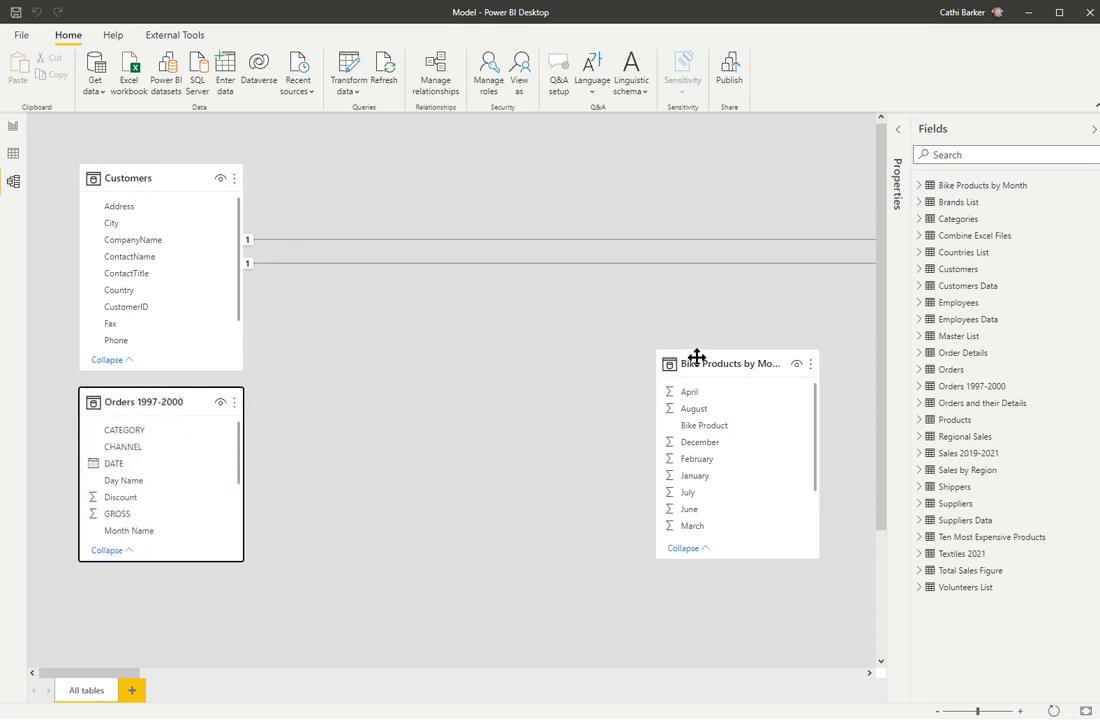
pyautogui.moveTo(697, 358); pyautogui.dragTo(395, 182)
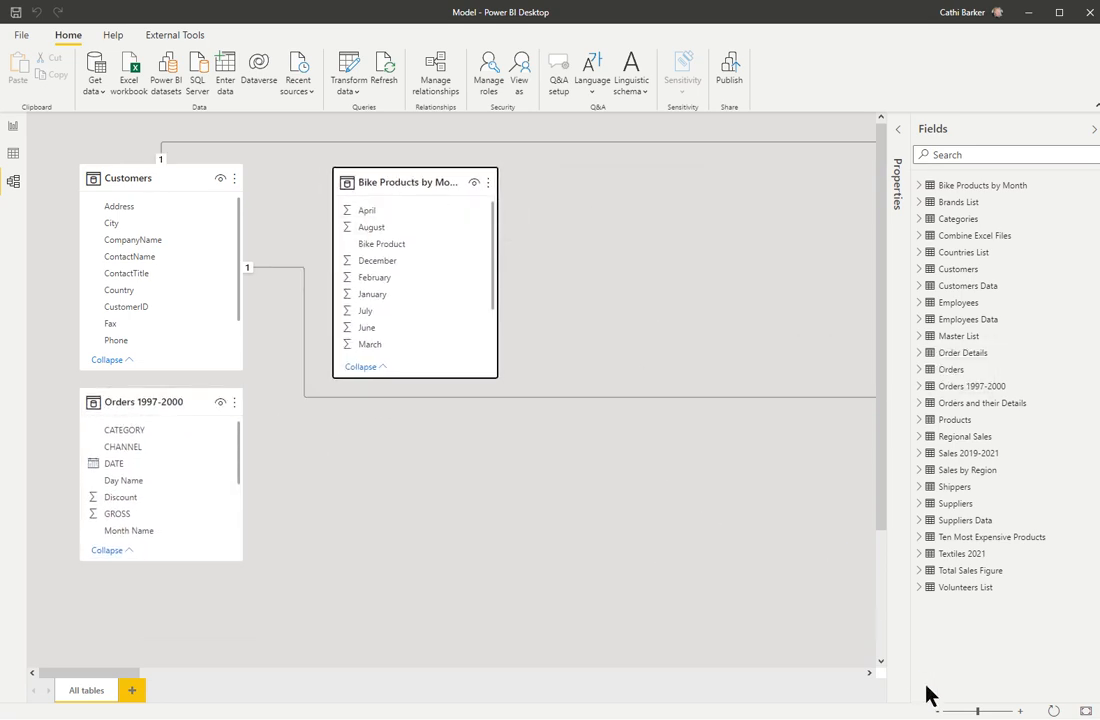
pyautogui.click(940, 712)
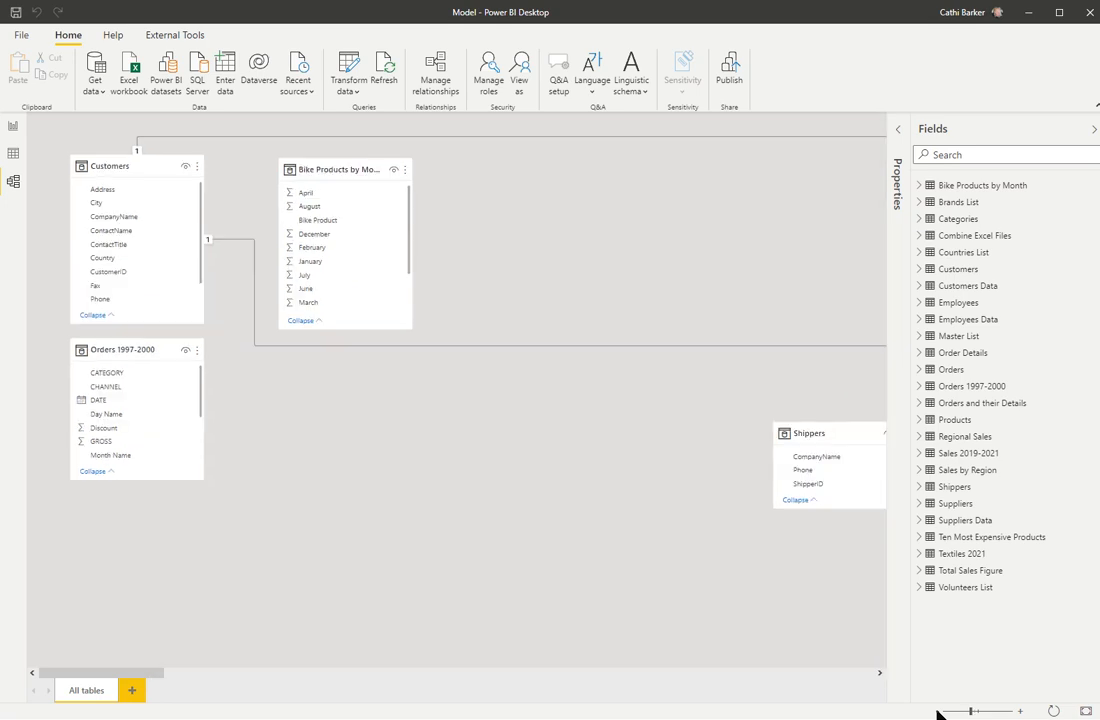
pyautogui.click(940, 712)
pyautogui.moveTo(781, 442); pyautogui.dragTo(120, 481)
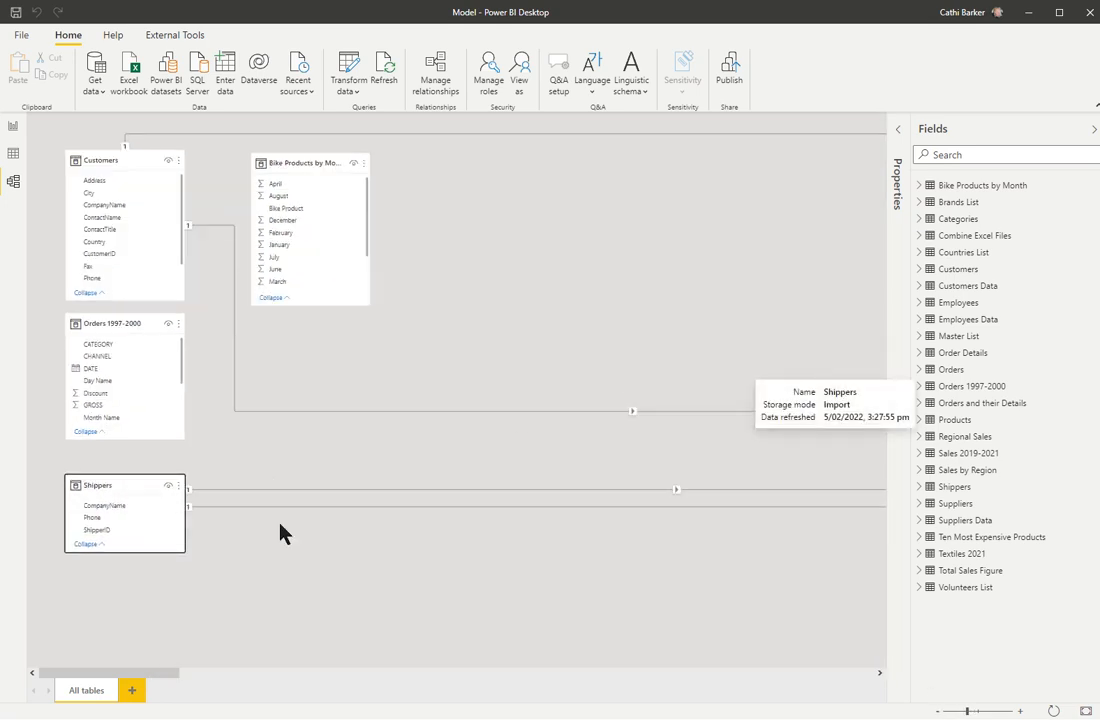
# Create a new diagram layout containing the Categories, Customers, Employees, Order Details, Orders and Products tables.
pyautogui.click(880, 673)
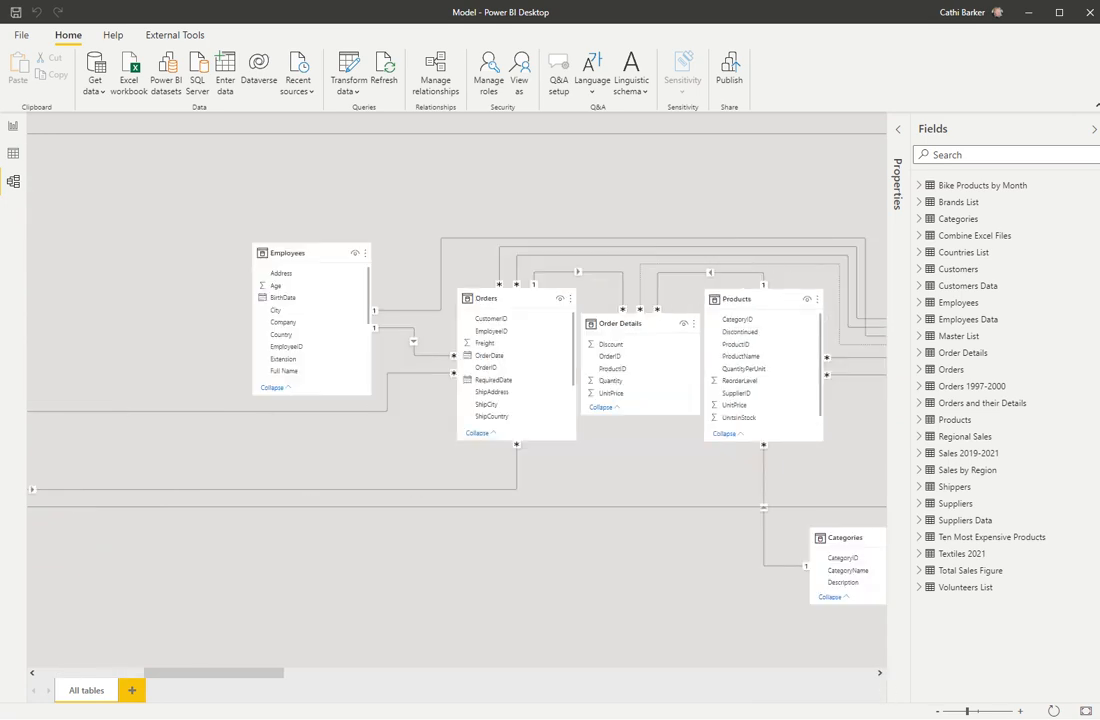
pyautogui.click(633, 672)
pyautogui.moveTo(567, 677); pyautogui.dragTo(310, 679)
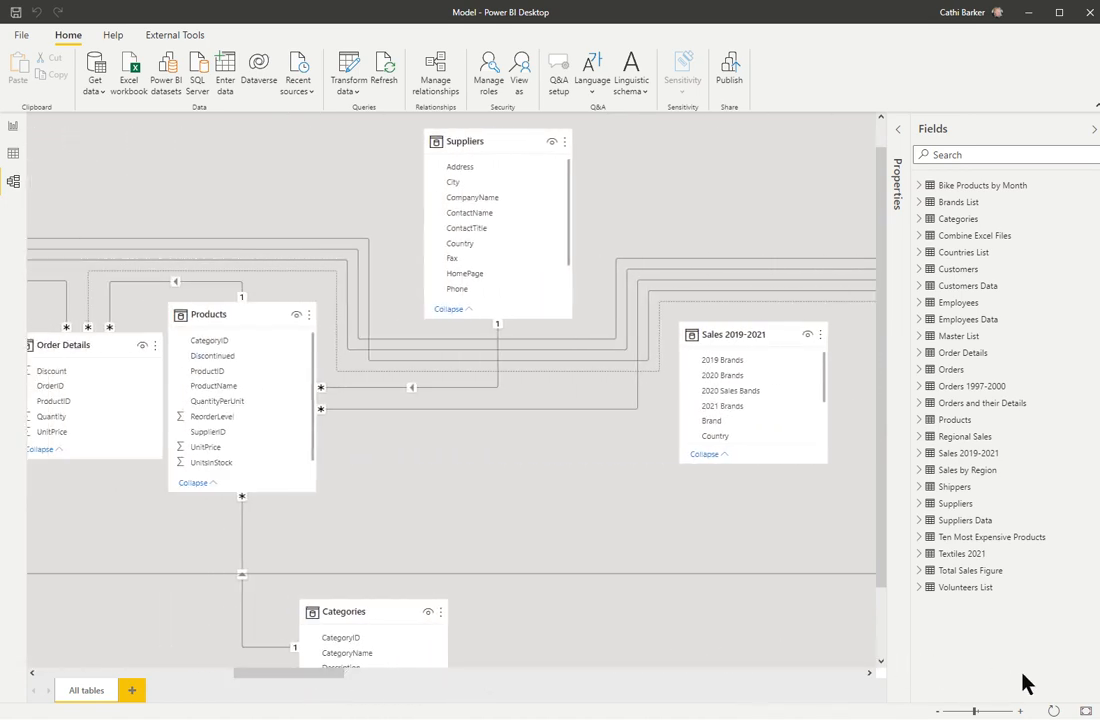
pyautogui.click(1087, 711)
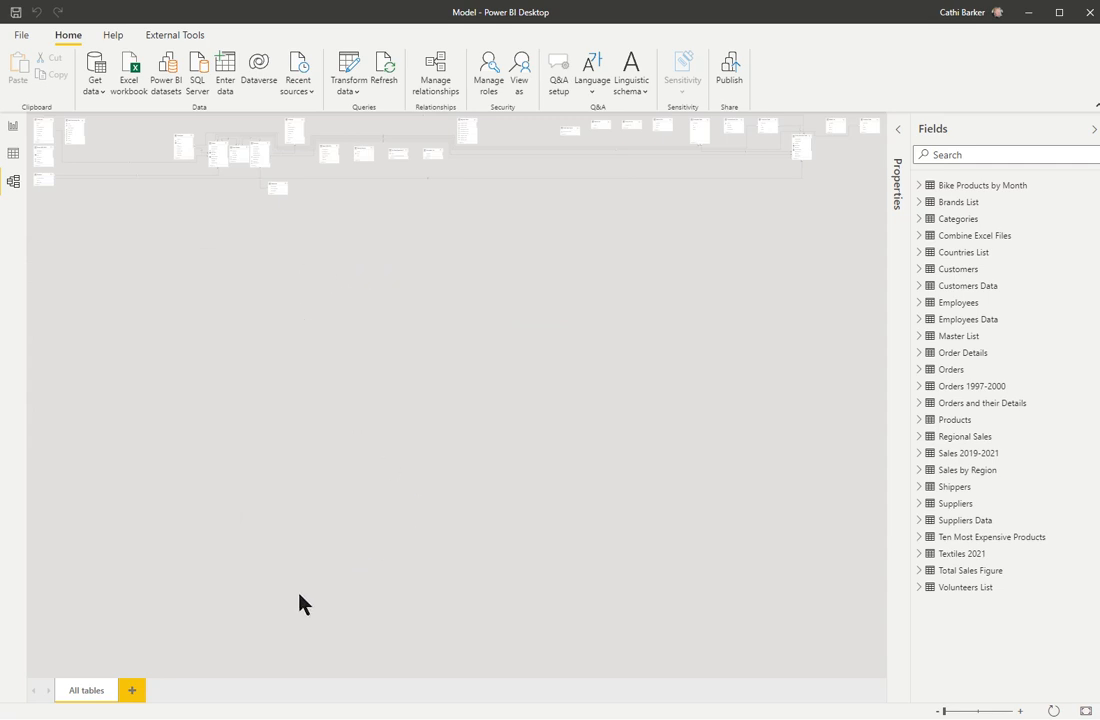
pyautogui.click(125, 695)
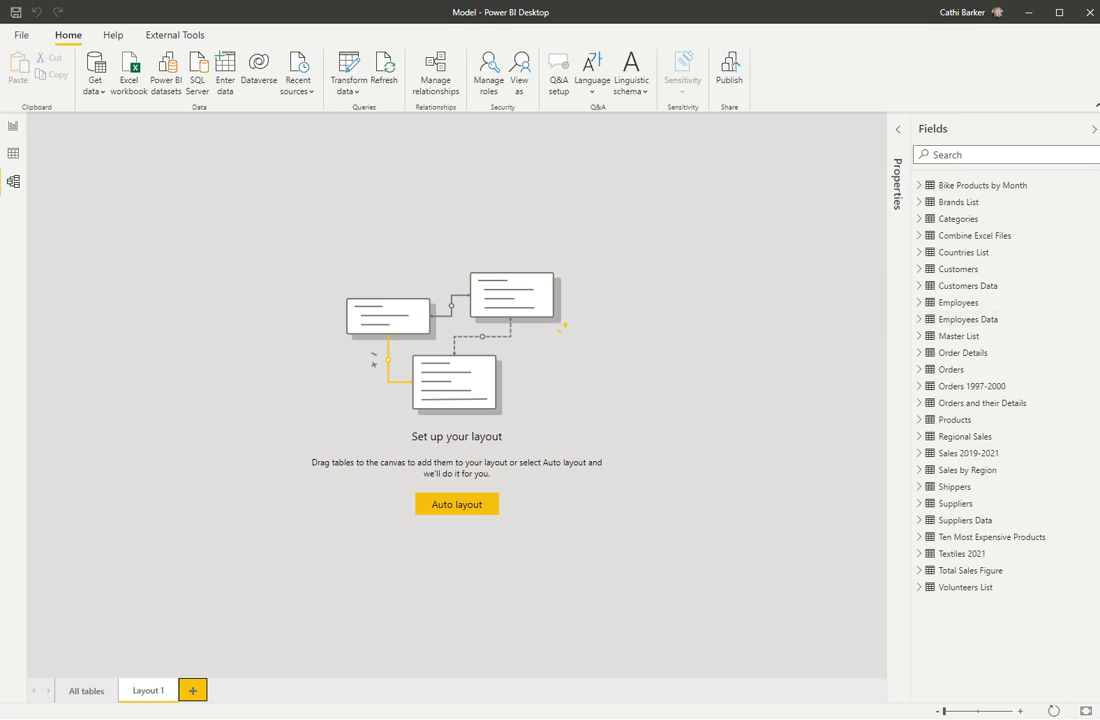
pyautogui.moveTo(955, 229); pyautogui.dragTo(505, 230)
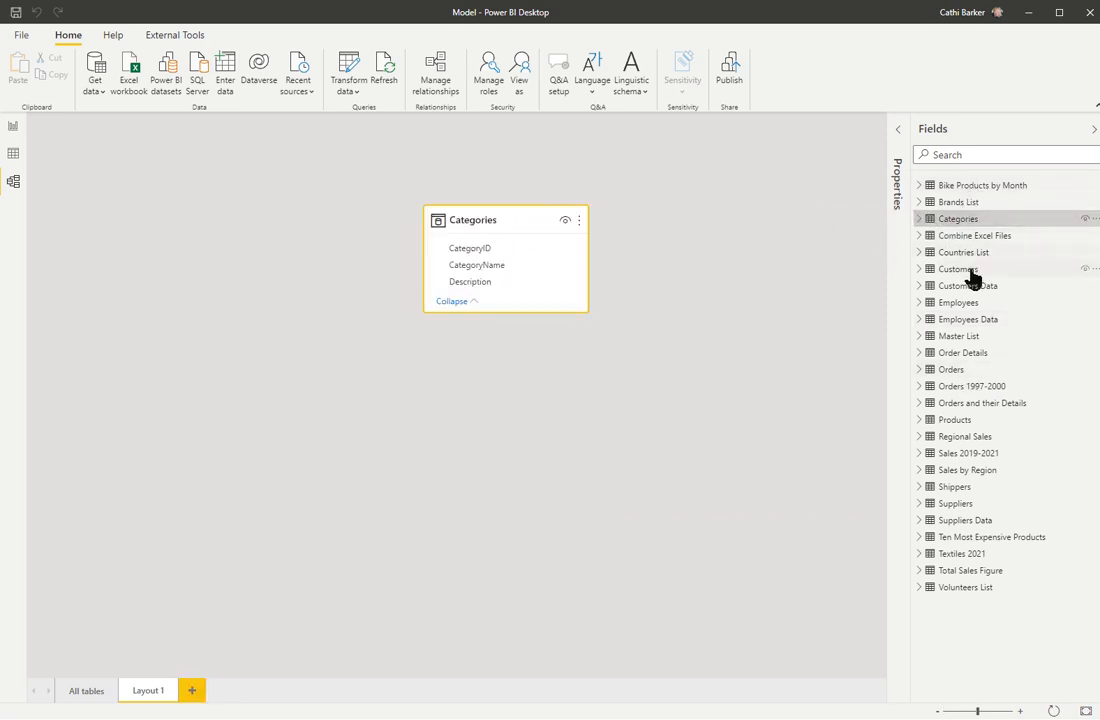
pyautogui.moveTo(968, 272); pyautogui.dragTo(420, 390)
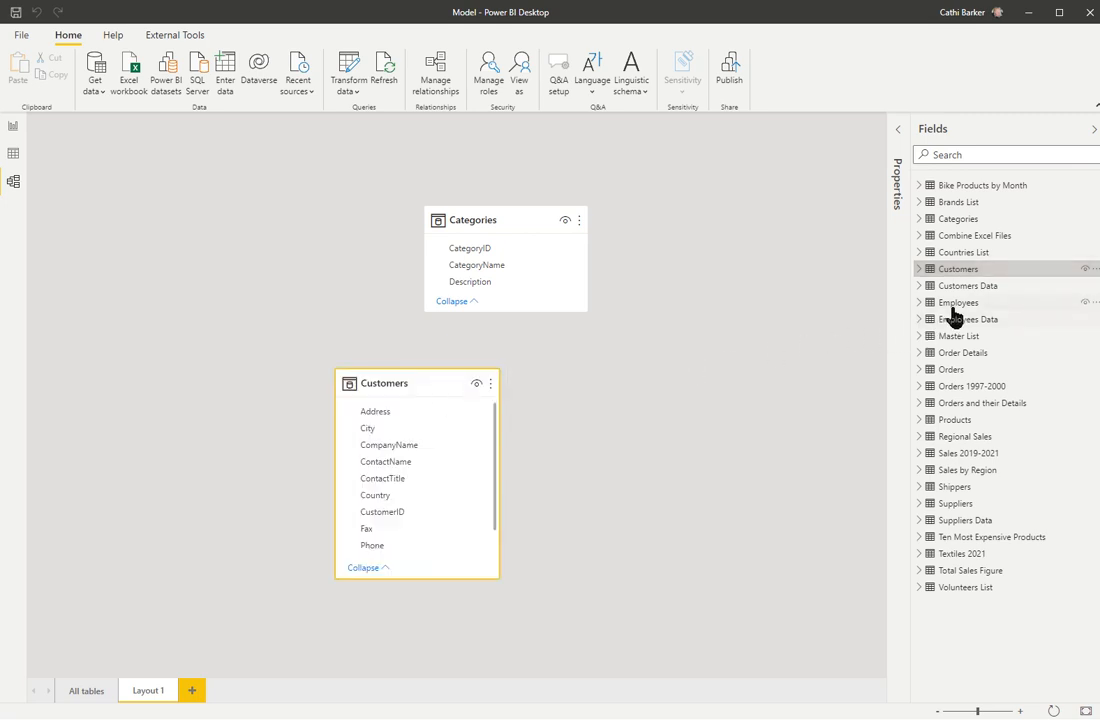
pyautogui.moveTo(955, 305); pyautogui.dragTo(642, 398)
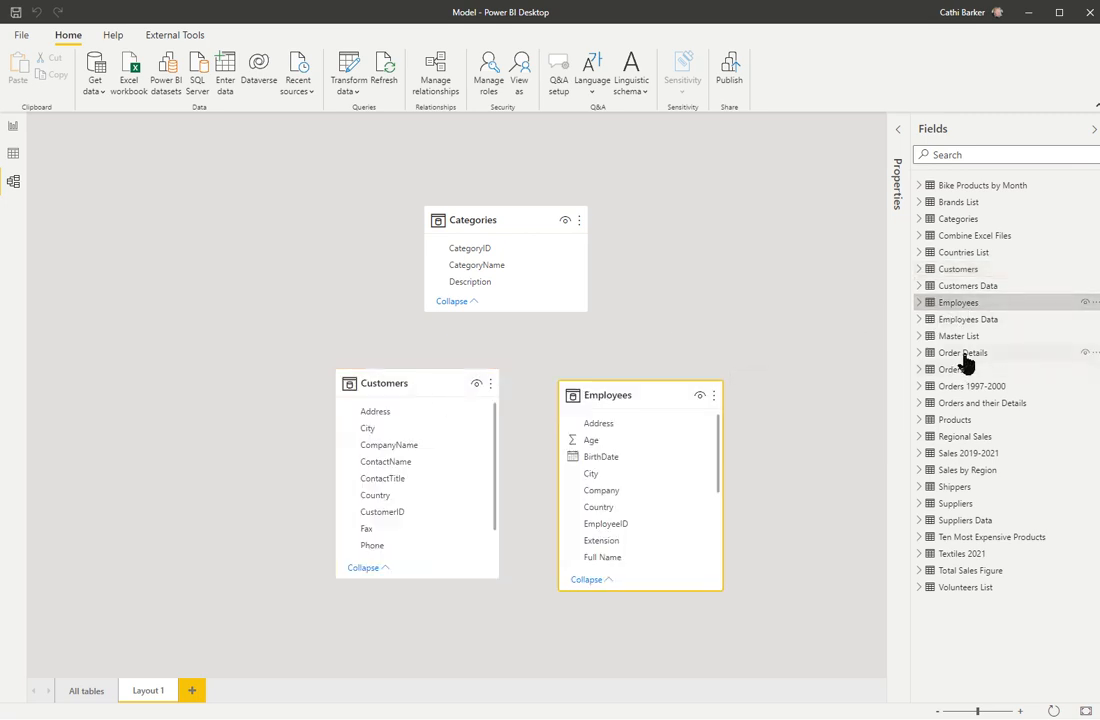
pyautogui.moveTo(933, 356); pyautogui.dragTo(736, 196)
pyautogui.moveTo(951, 370); pyautogui.dragTo(233, 289)
pyautogui.moveTo(960, 423); pyautogui.dragTo(127, 557)
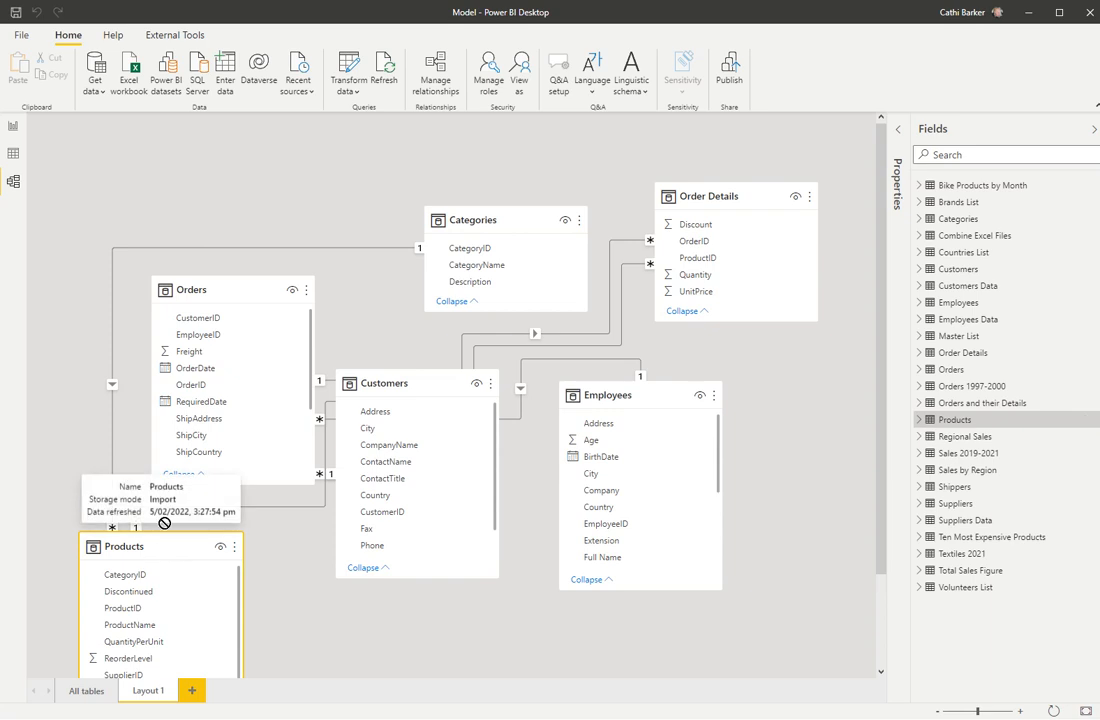
# Spread out the table cards: Products at the diagram's upper left, Employees at its lower right, Orders below Order Details, and Customers below Orders.
pyautogui.moveTo(160, 550); pyautogui.dragTo(83, 120)
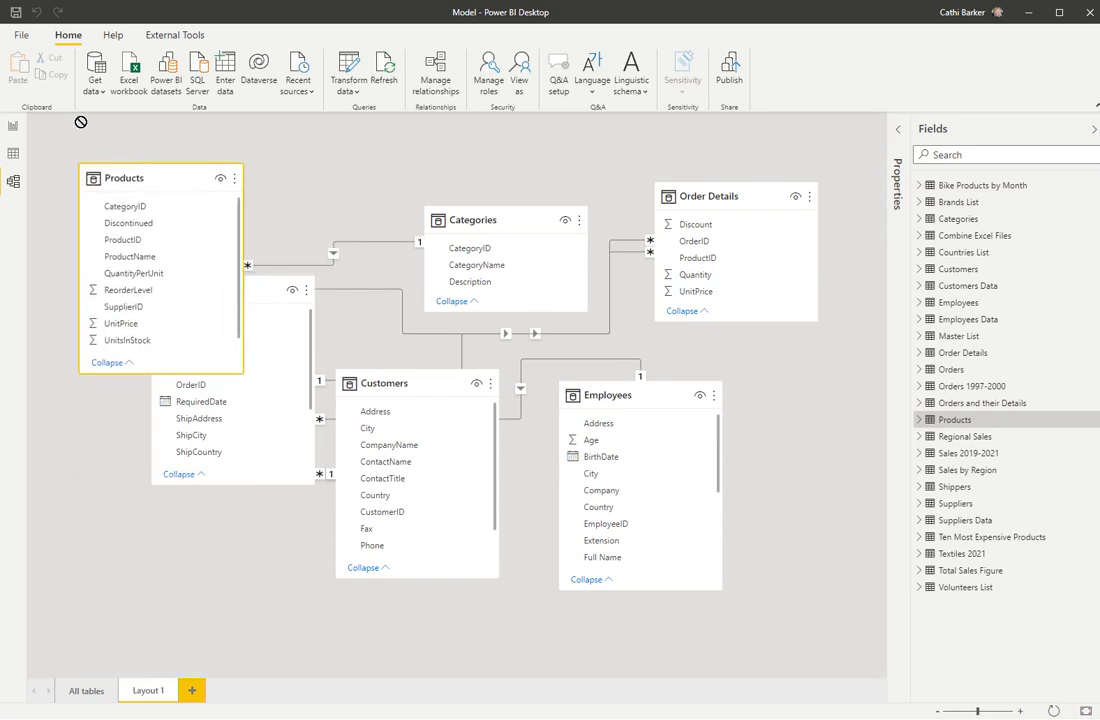
pyautogui.moveTo(274, 289); pyautogui.dragTo(410, 221)
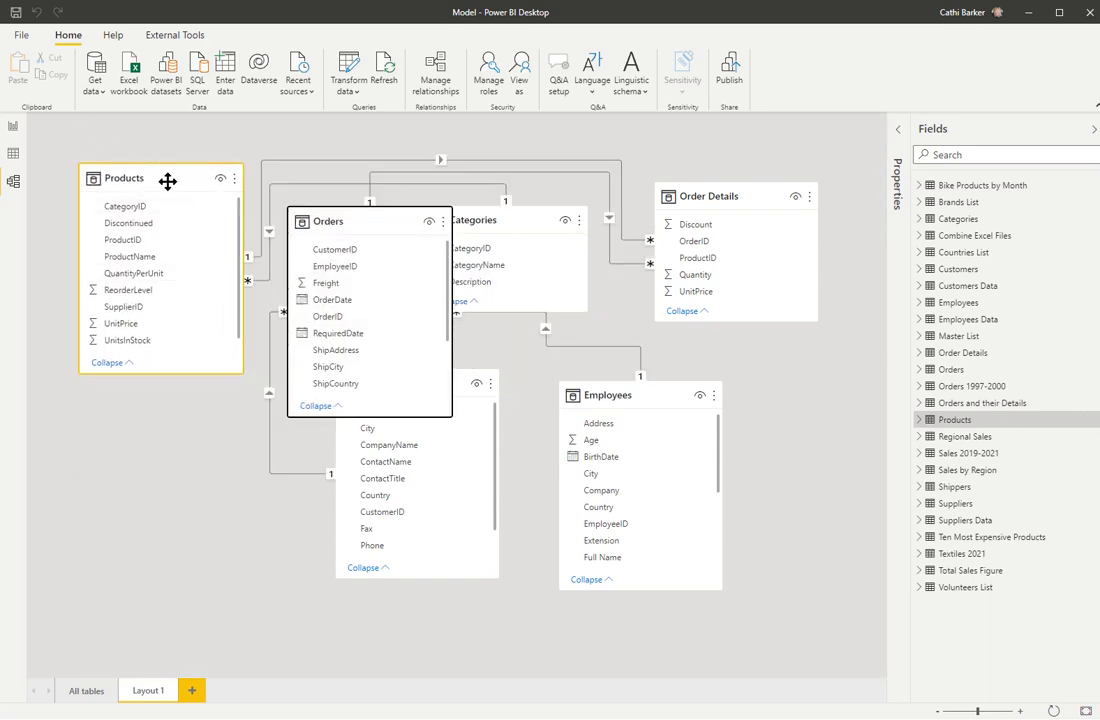
pyautogui.click(938, 713)
pyautogui.click(938, 713)
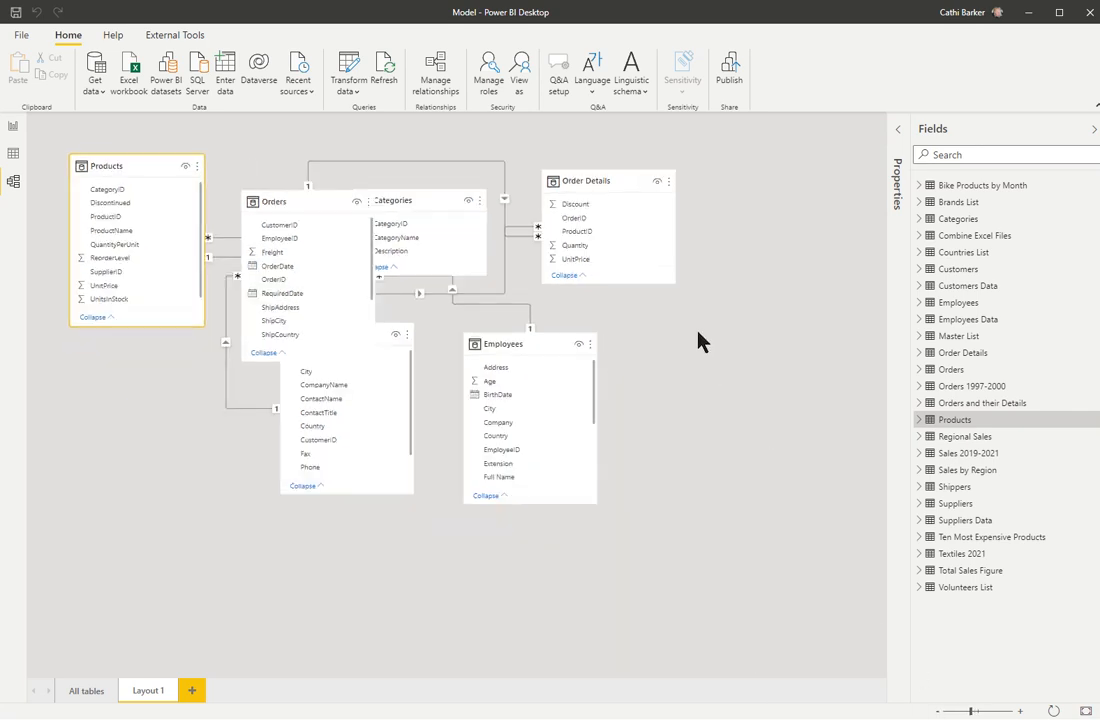
pyautogui.moveTo(518, 351); pyautogui.dragTo(803, 507)
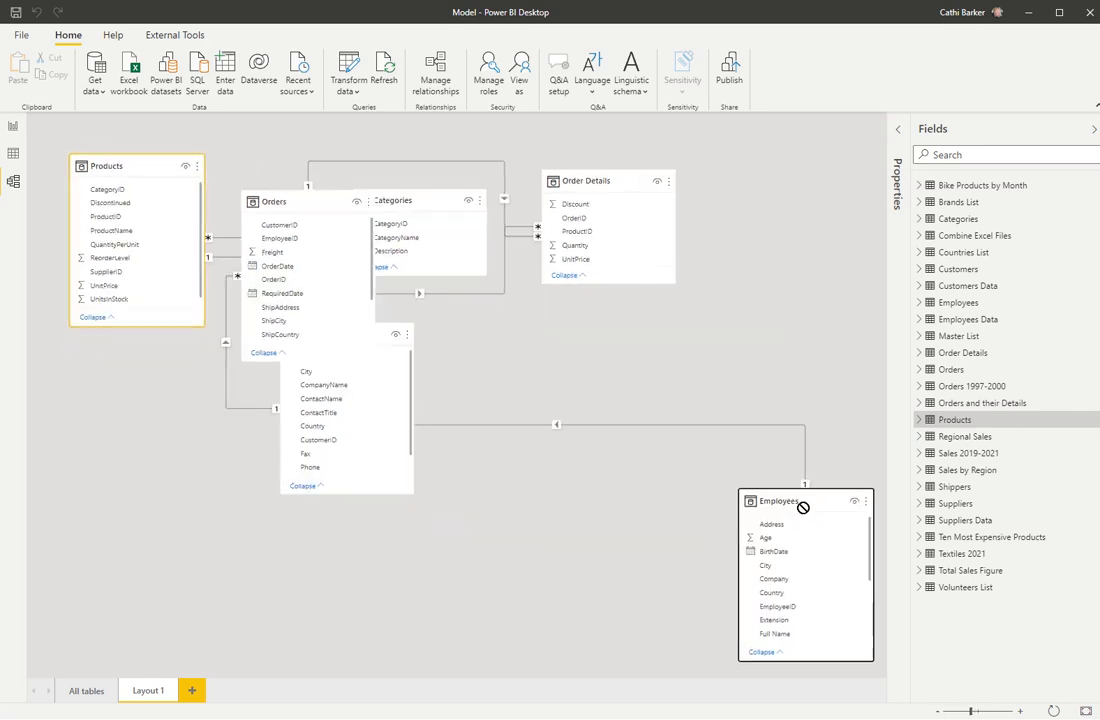
pyautogui.moveTo(297, 209); pyautogui.dragTo(483, 296)
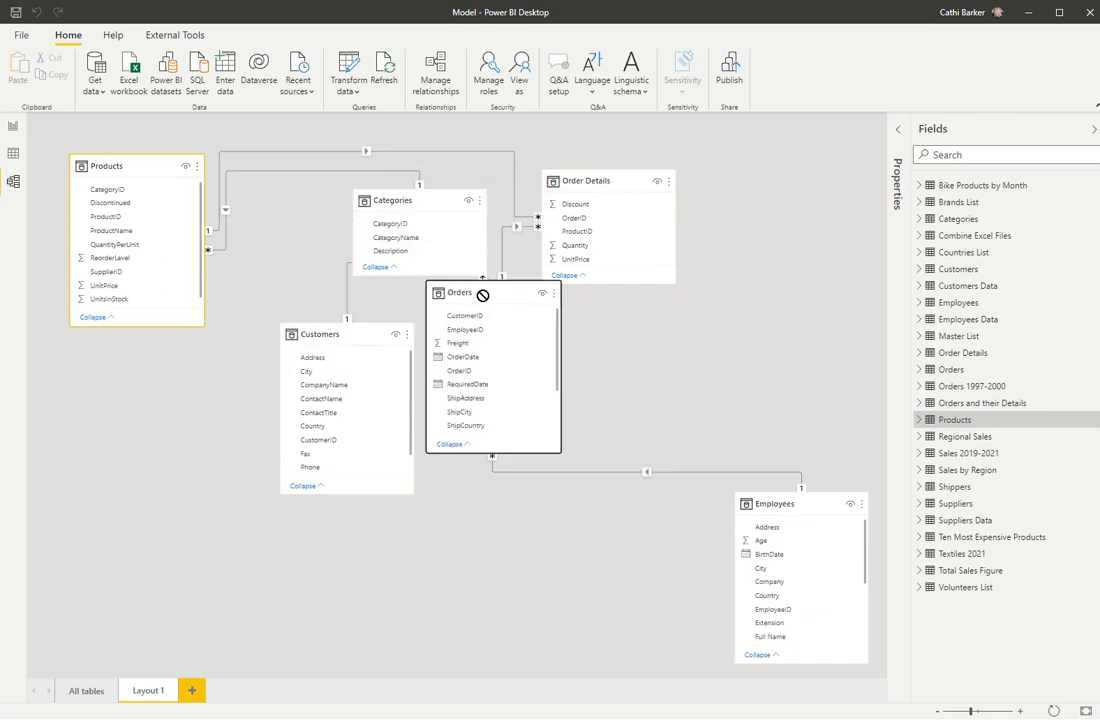
pyautogui.moveTo(344, 333); pyautogui.dragTo(472, 490)
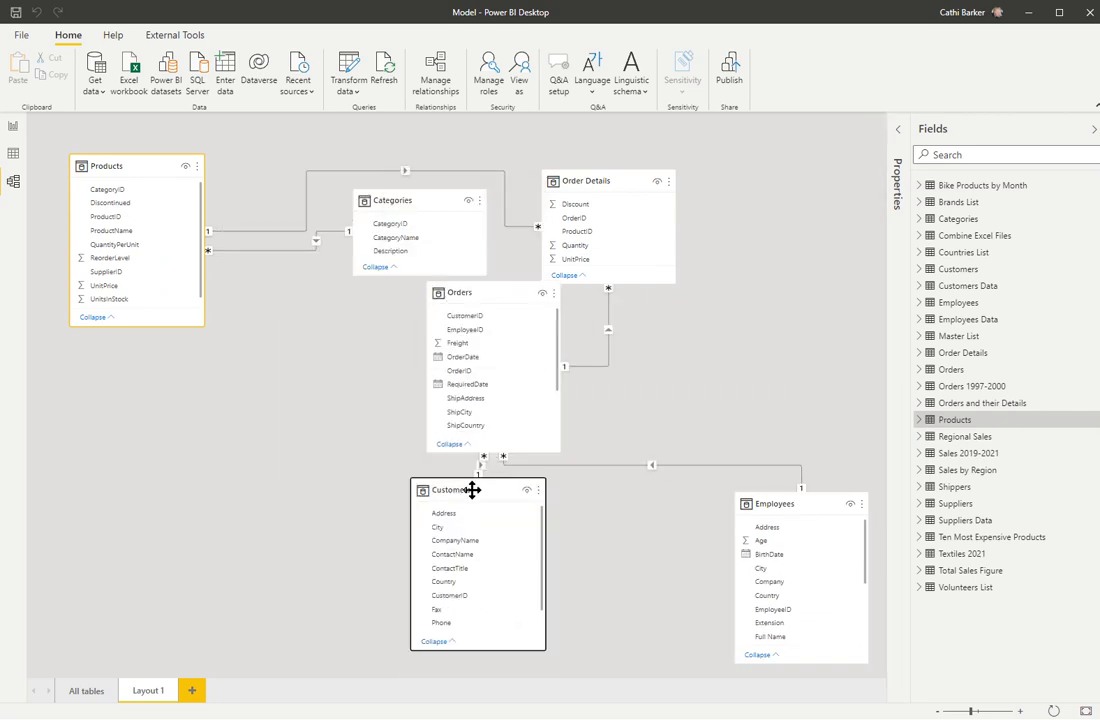
# Move the Categories card to the diagram's lower left, make it slightly taller, and lower the Products card closer above it.
pyautogui.moveTo(412, 212); pyautogui.dragTo(85, 592)
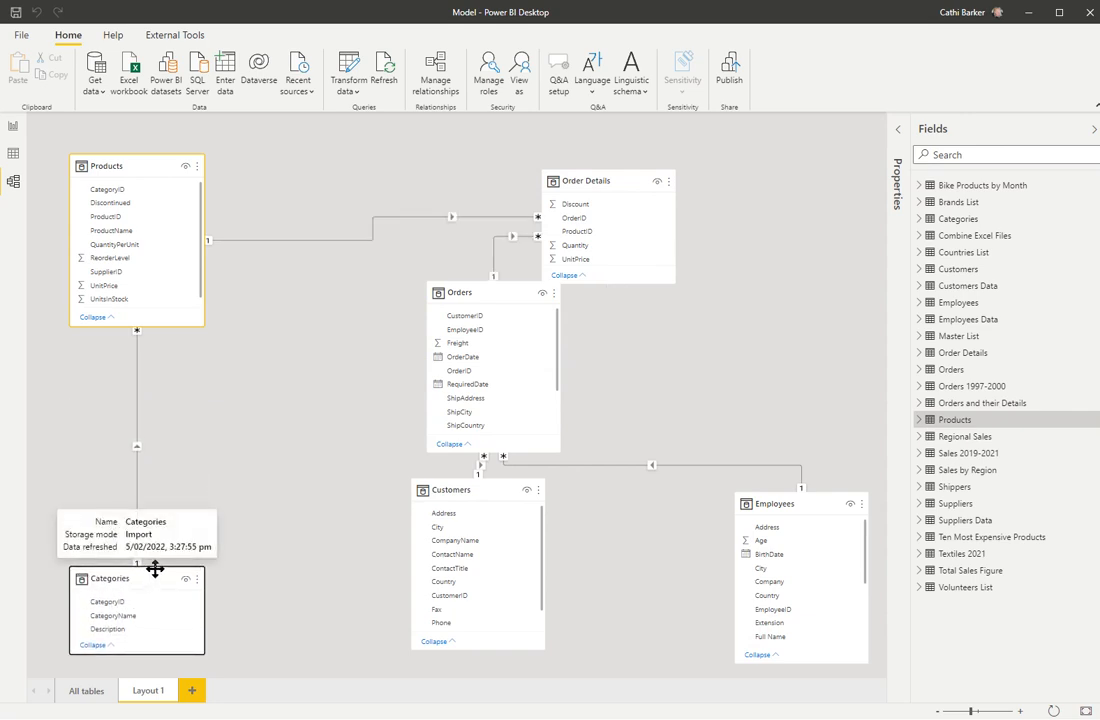
pyautogui.moveTo(155, 568); pyautogui.dragTo(155, 556)
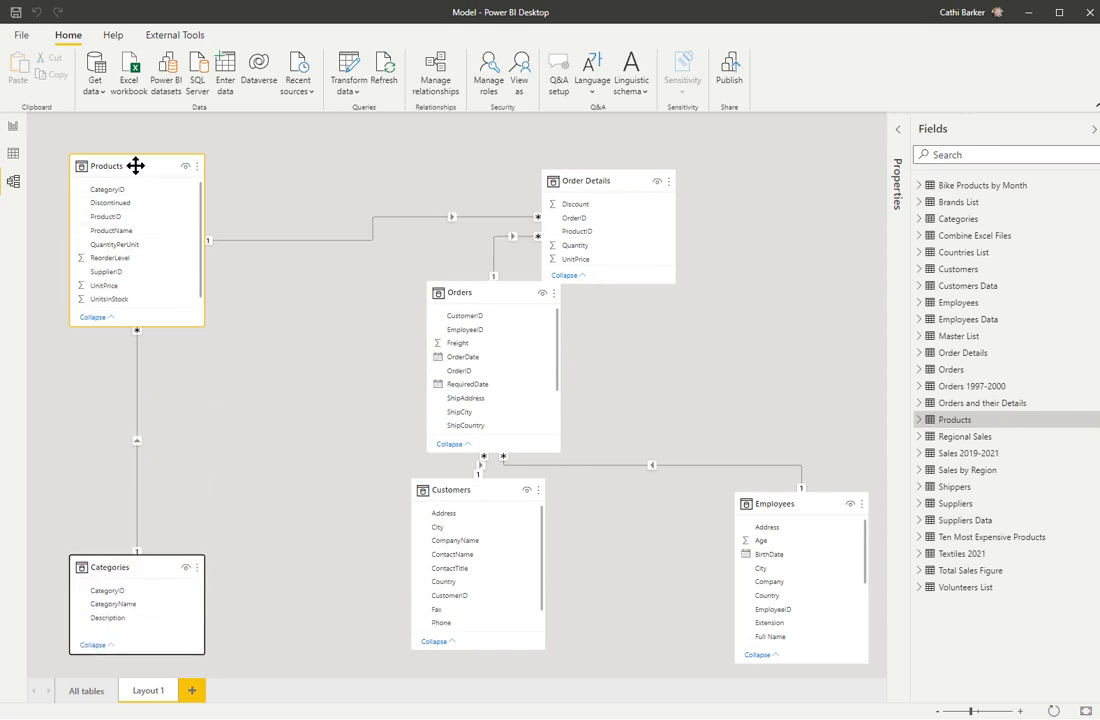
pyautogui.moveTo(135, 166); pyautogui.dragTo(128, 295)
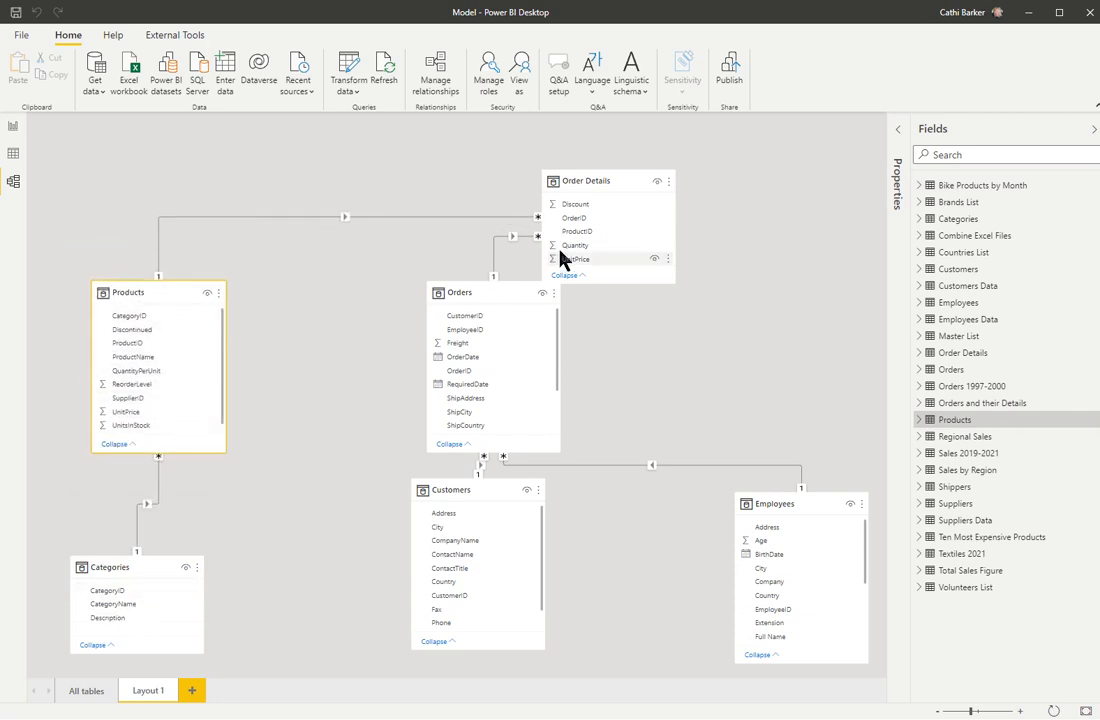
# Line up the Order Details and Orders cards side by side along the top of the diagram, up and to the right of Products.
pyautogui.moveTo(518, 290); pyautogui.dragTo(775, 288)
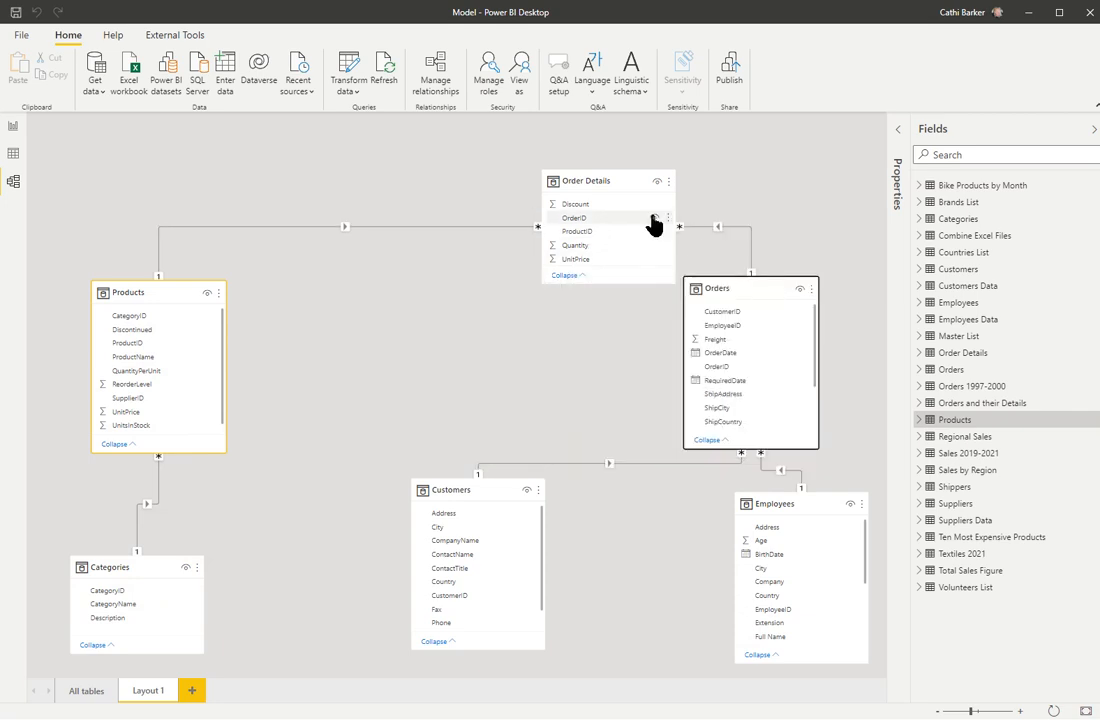
pyautogui.moveTo(605, 182); pyautogui.dragTo(373, 167)
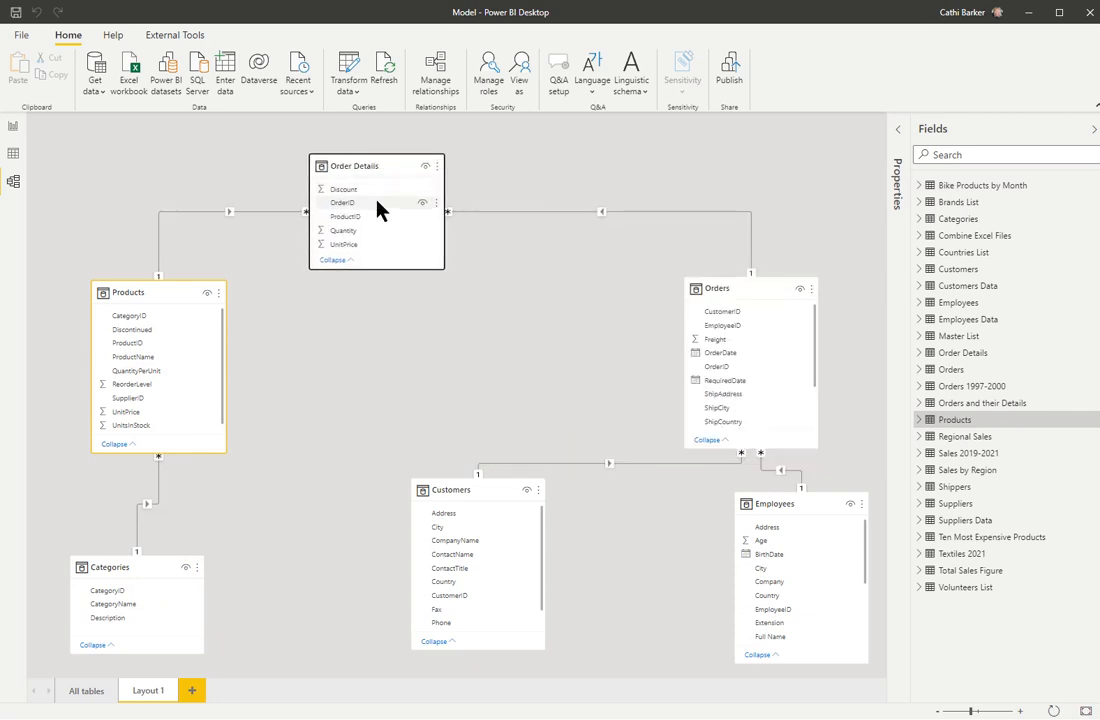
pyautogui.moveTo(754, 287); pyautogui.dragTo(572, 160)
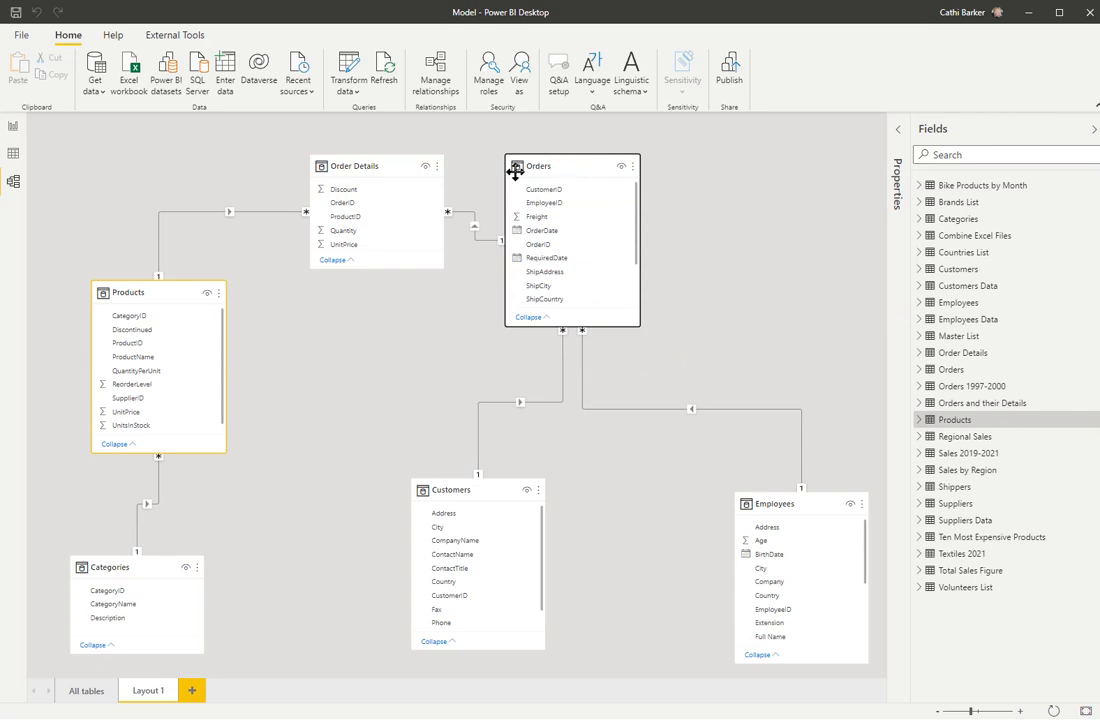
pyautogui.moveTo(390, 165); pyautogui.dragTo(342, 165)
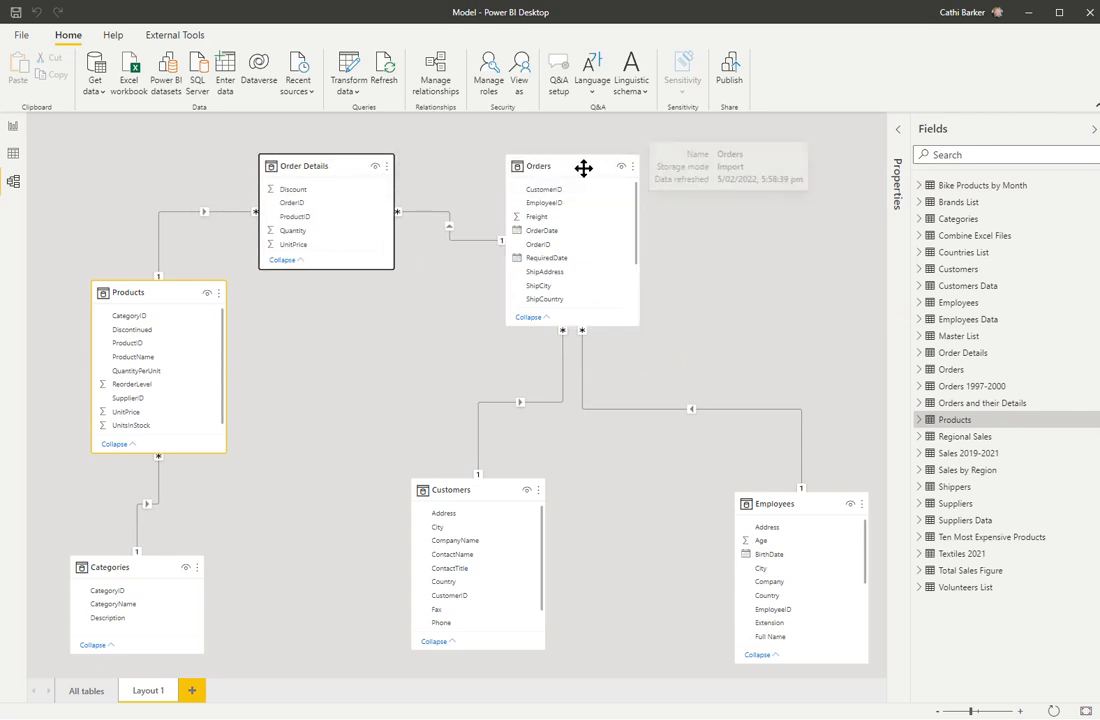
pyautogui.moveTo(583, 168); pyautogui.dragTo(540, 167)
# Stack Customers, Employees and an added Shippers table to the right of Orders, and add the Suppliers table beside Categories.
pyautogui.moveTo(498, 496); pyautogui.dragTo(768, 162)
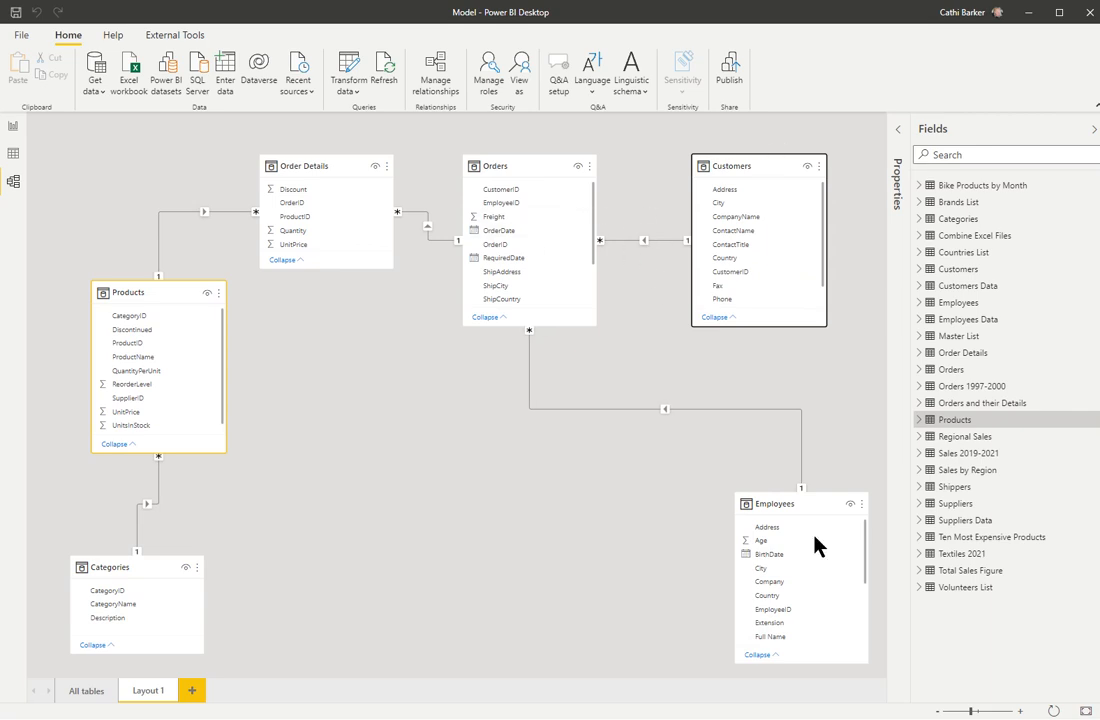
pyautogui.moveTo(783, 499); pyautogui.dragTo(749, 364)
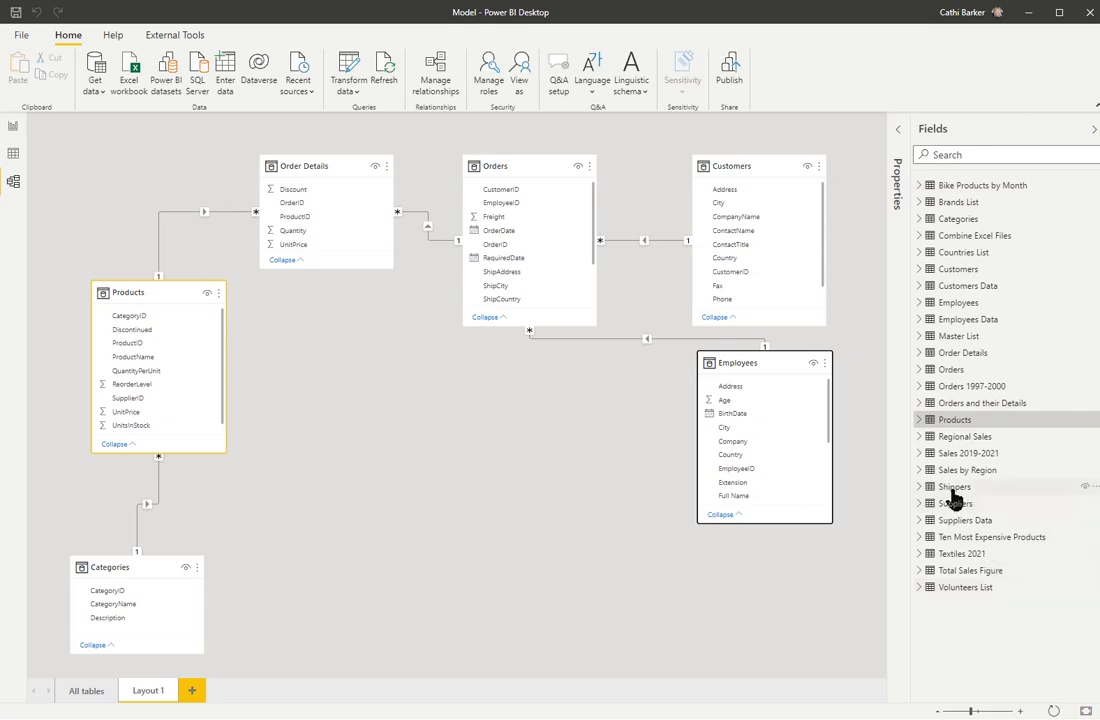
pyautogui.moveTo(953, 497); pyautogui.dragTo(724, 575)
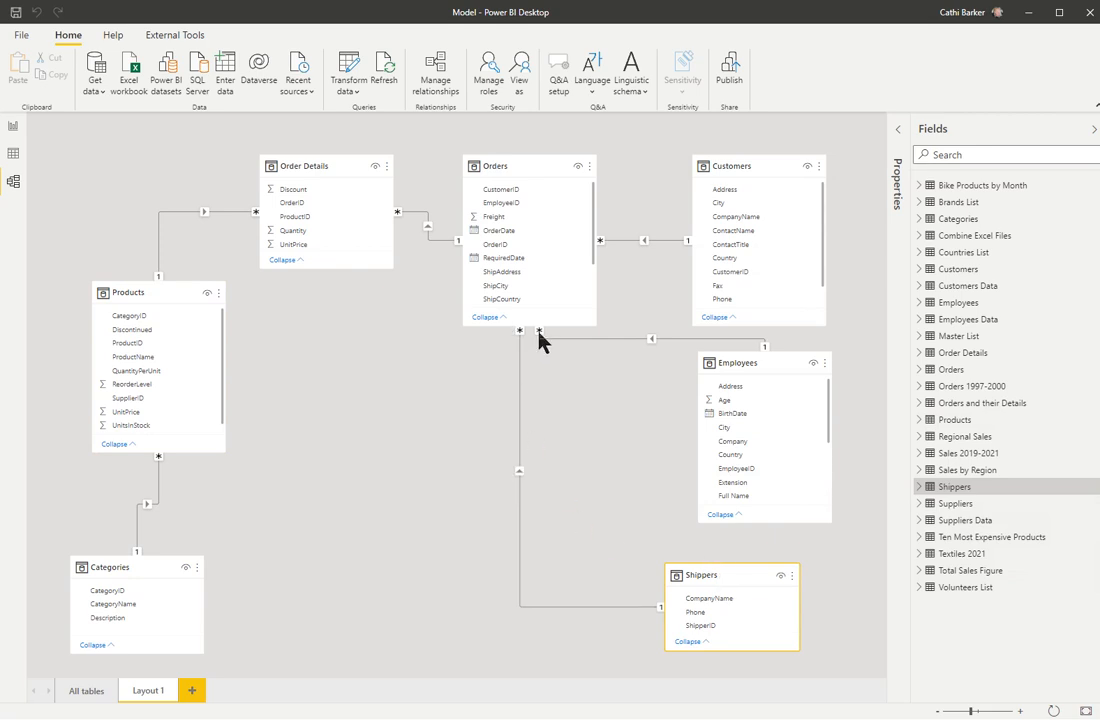
pyautogui.moveTo(955, 503); pyautogui.dragTo(349, 507)
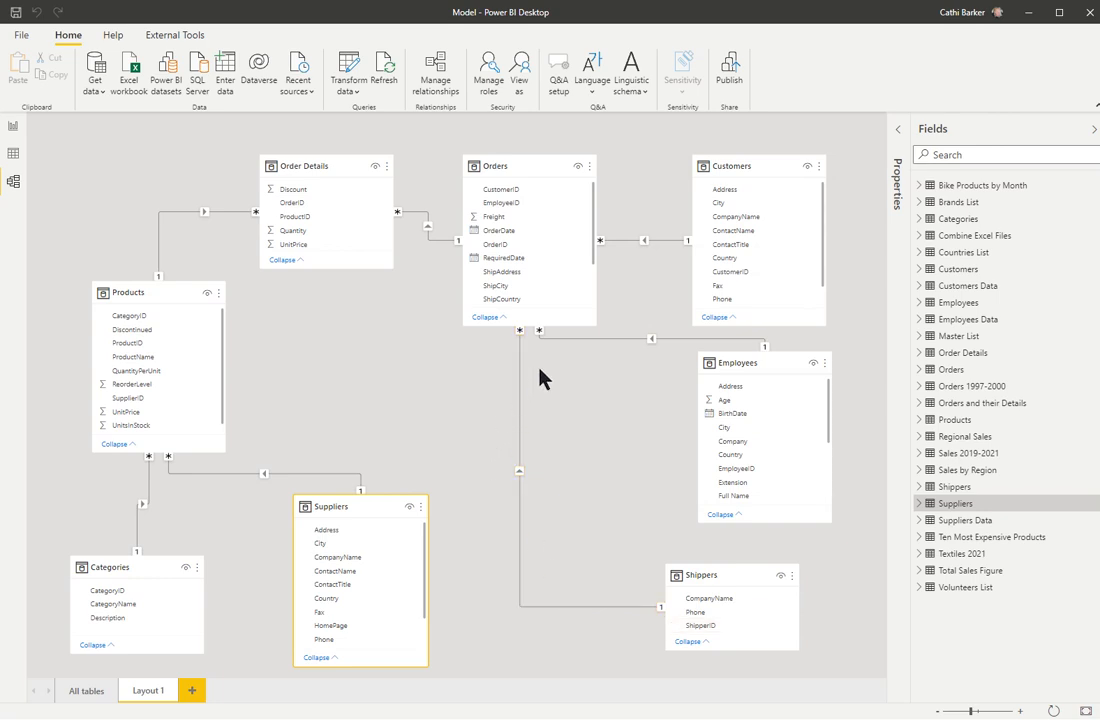
# Enlarge the Orders card downward and the Suppliers card upward until all their fields fit without scrolling.
pyautogui.moveTo(490, 325); pyautogui.dragTo(484, 397)
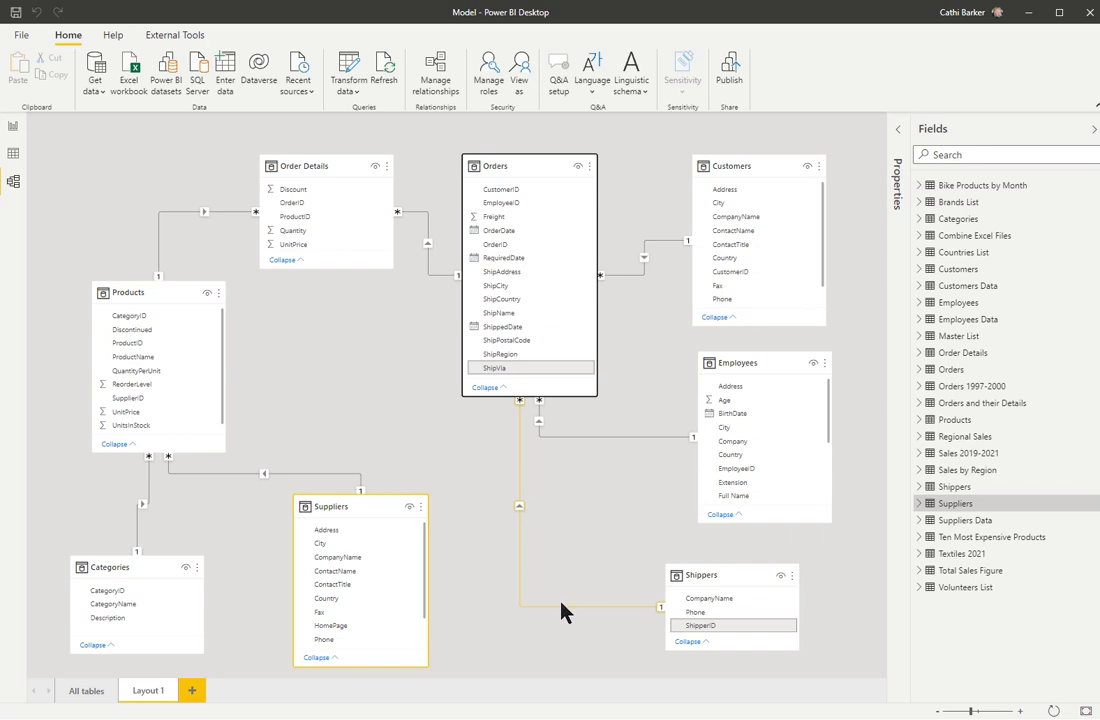
pyautogui.click(329, 362)
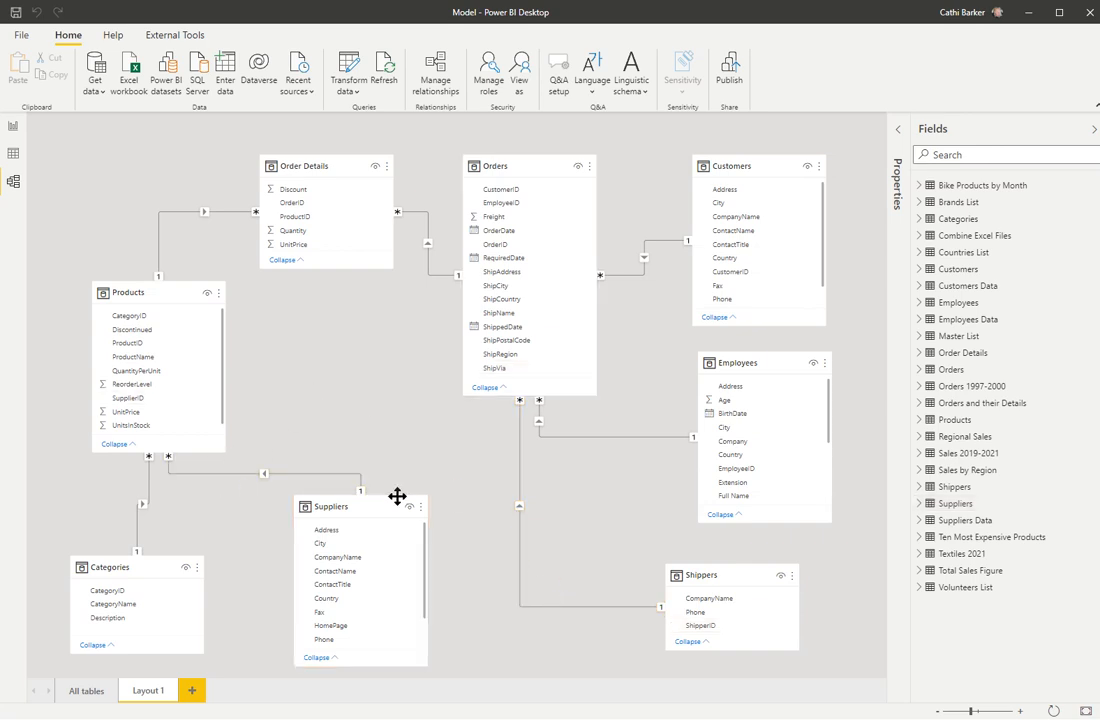
pyautogui.click(361, 494)
pyautogui.moveTo(361, 494); pyautogui.dragTo(338, 430)
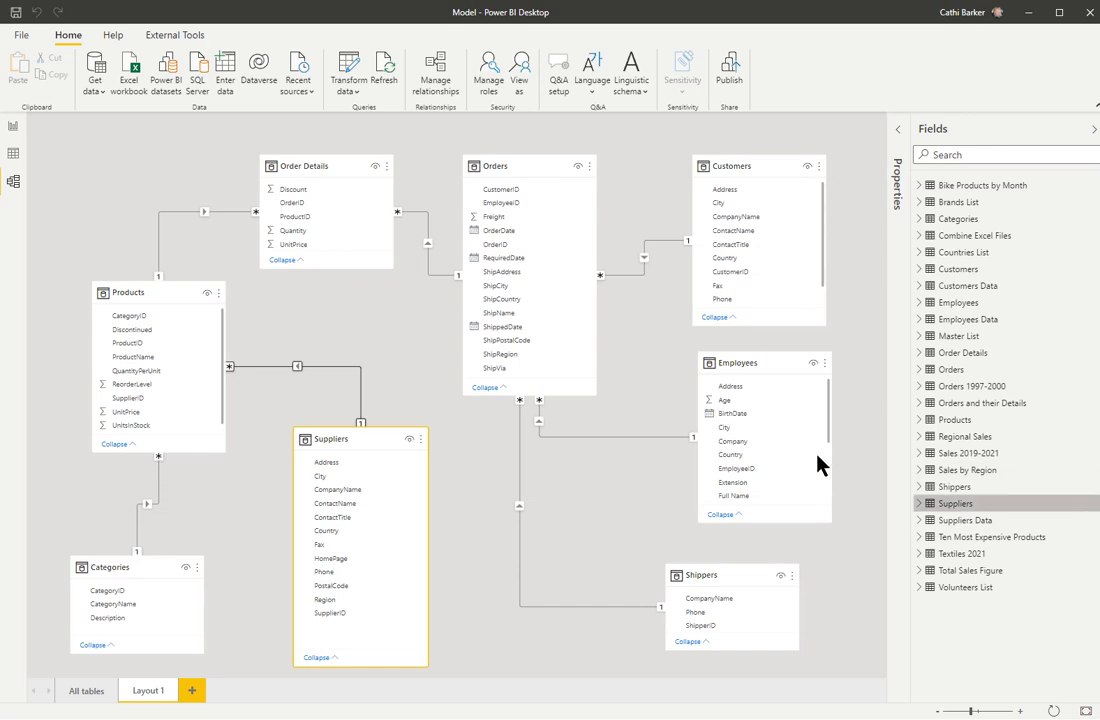
# Review the active relationships between tables in the Manage relationships dialog, moving it fully into view, and close it without changes.
pyautogui.click(434, 70)
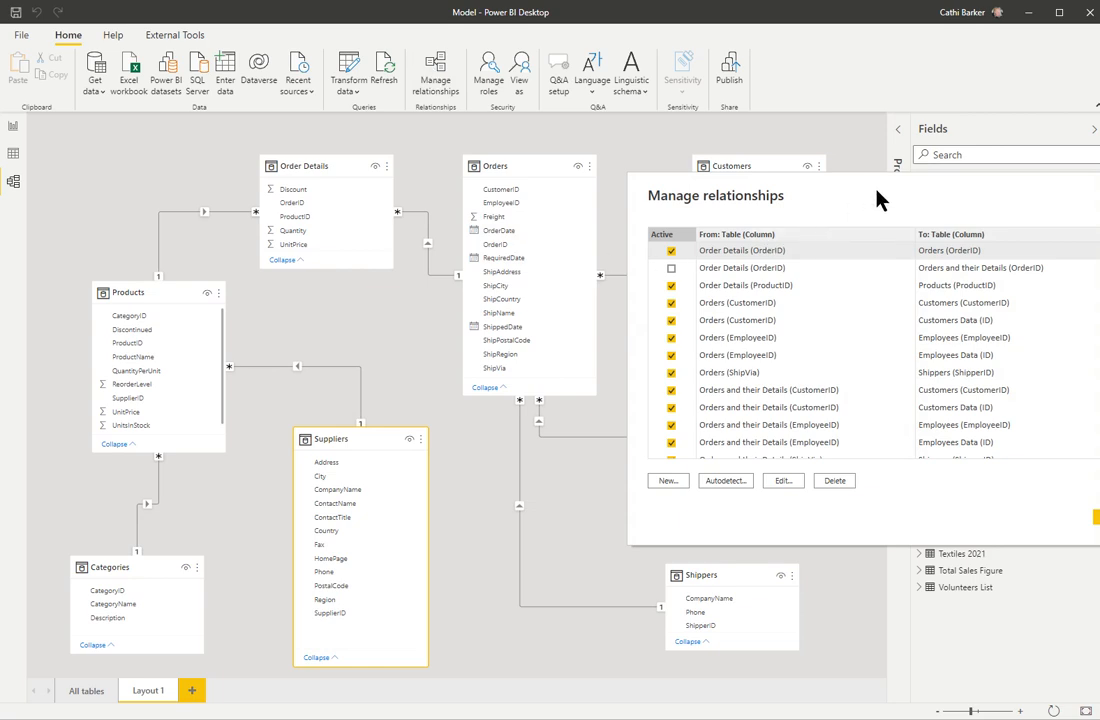
pyautogui.moveTo(876, 197); pyautogui.dragTo(438, 193)
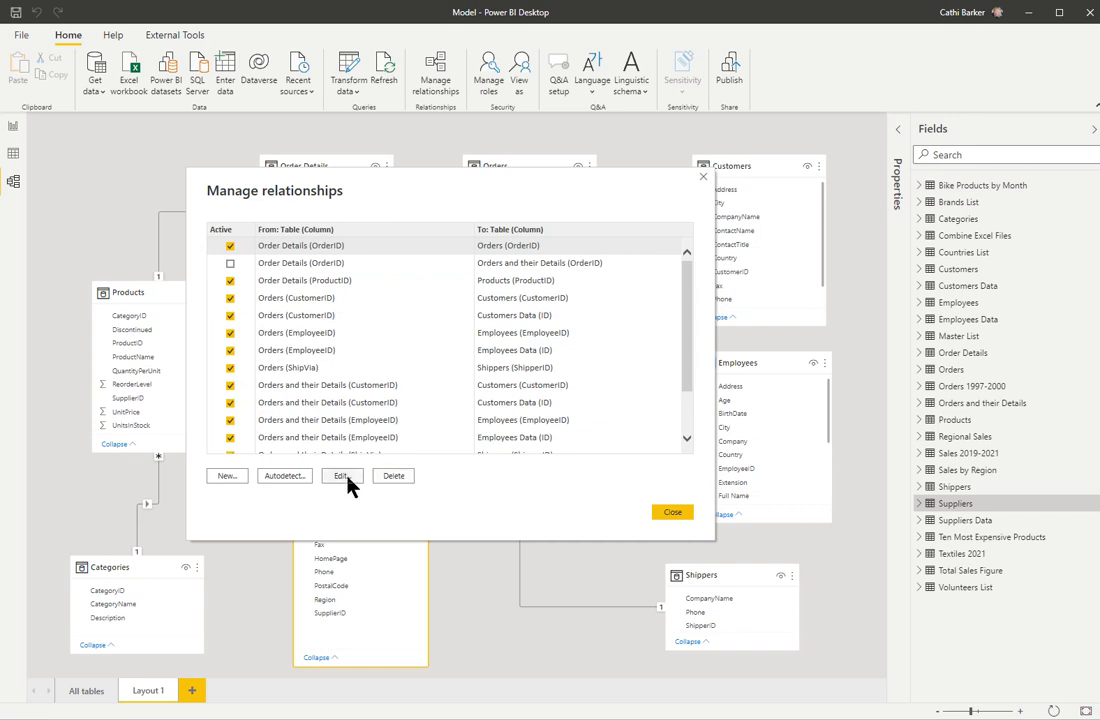
pyautogui.click(672, 514)
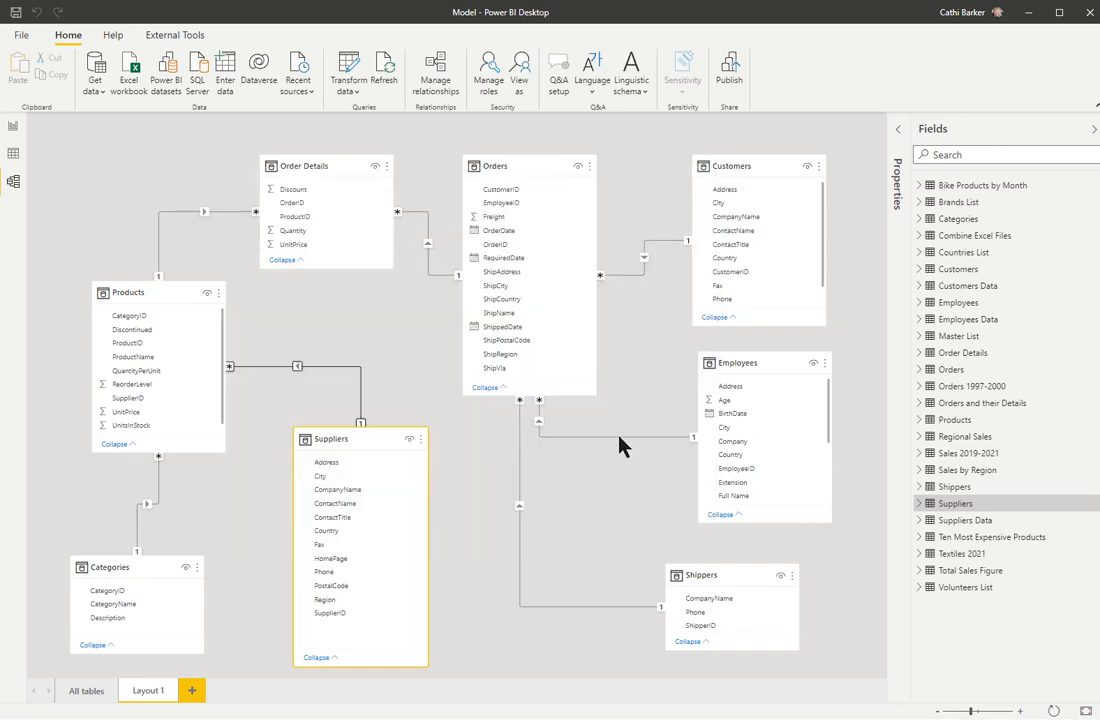
# Try to delete the Orders–Employees relationship, remove the Suppliers table from the diagram instead, and add it back beside Categories.
pyautogui.rightClick(620, 440)
pyautogui.click(605, 440)
pyautogui.click(604, 438)
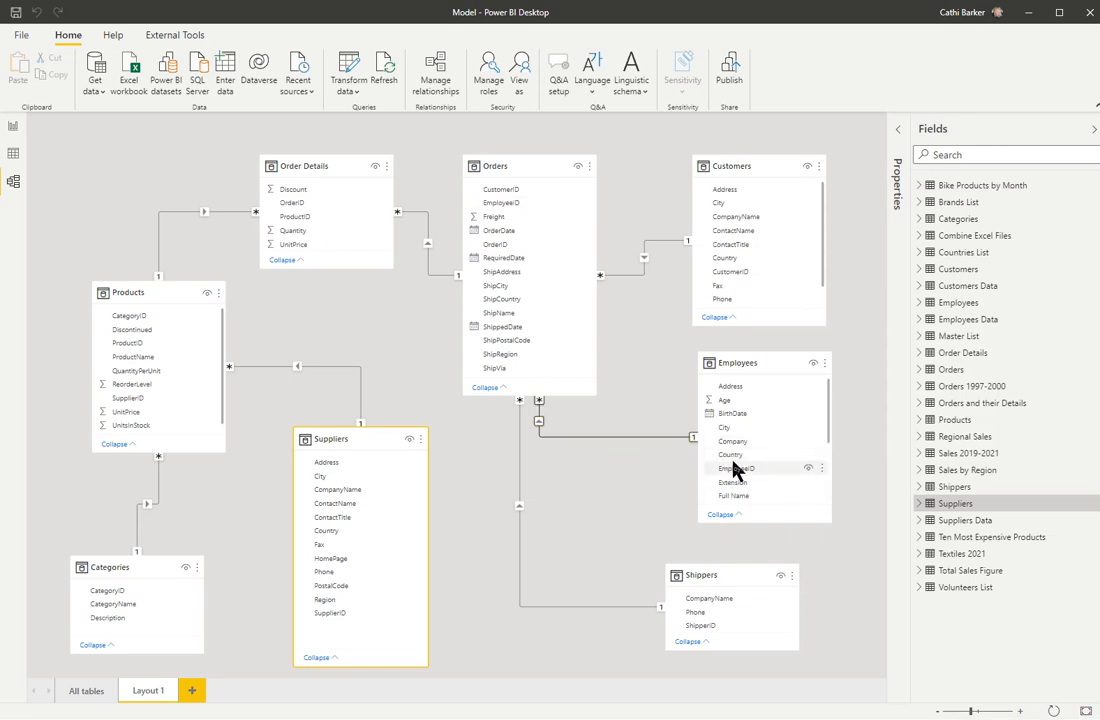
pyautogui.press('Delete')
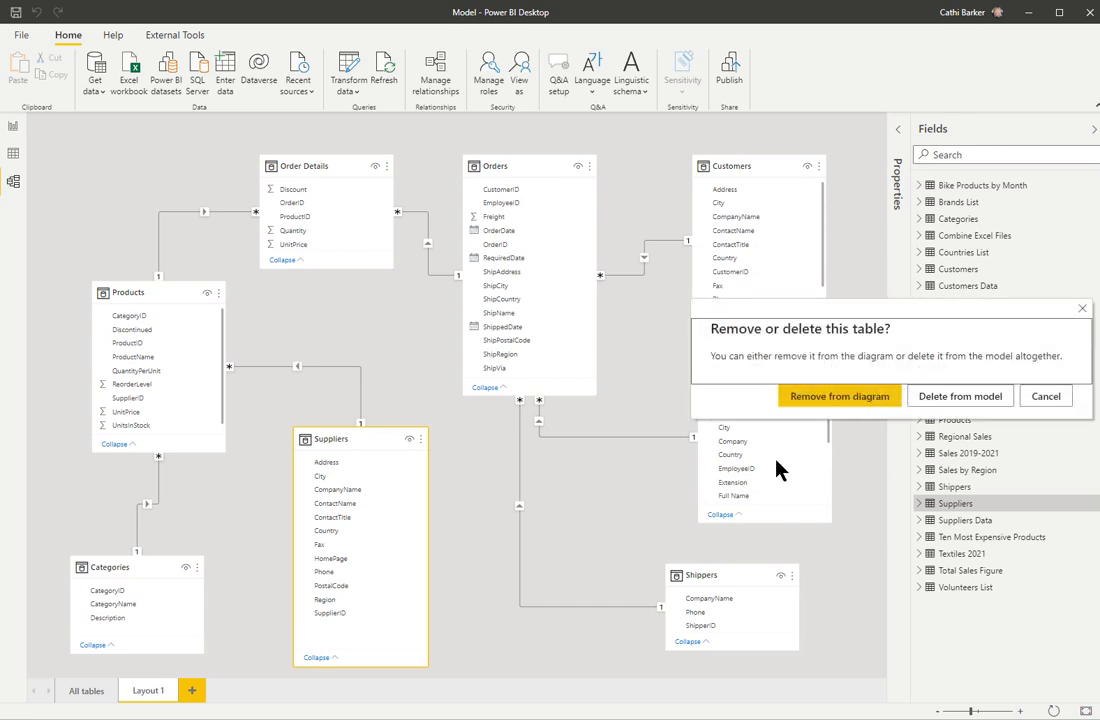
pyautogui.click(881, 399)
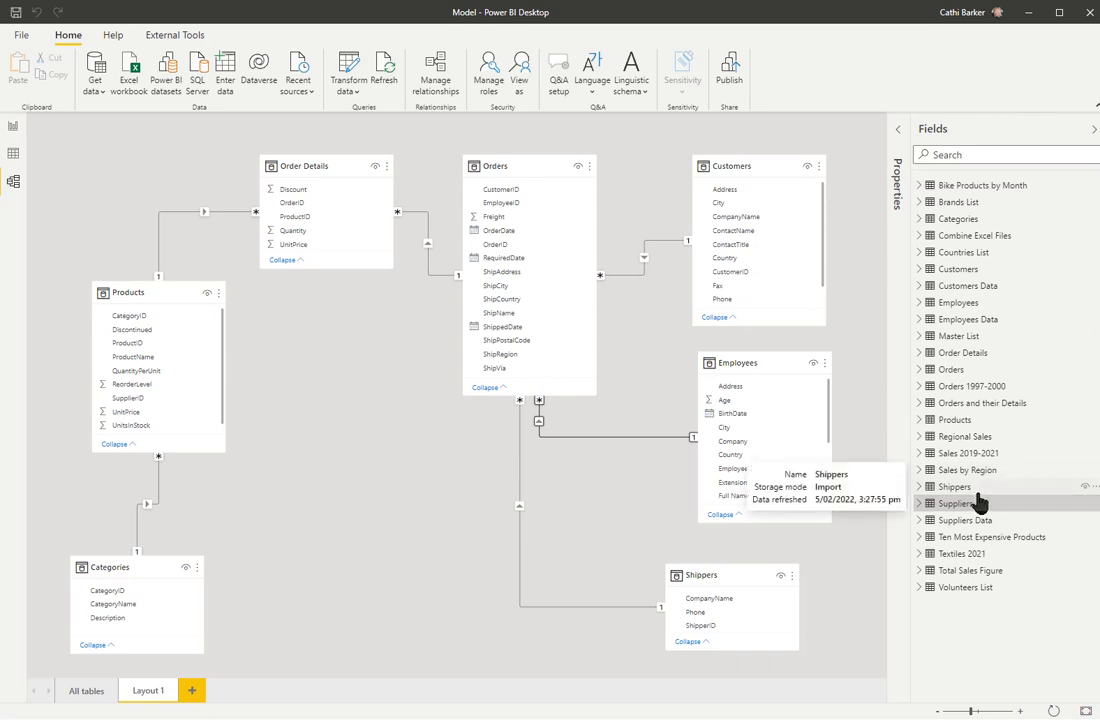
pyautogui.moveTo(947, 508); pyautogui.dragTo(326, 552)
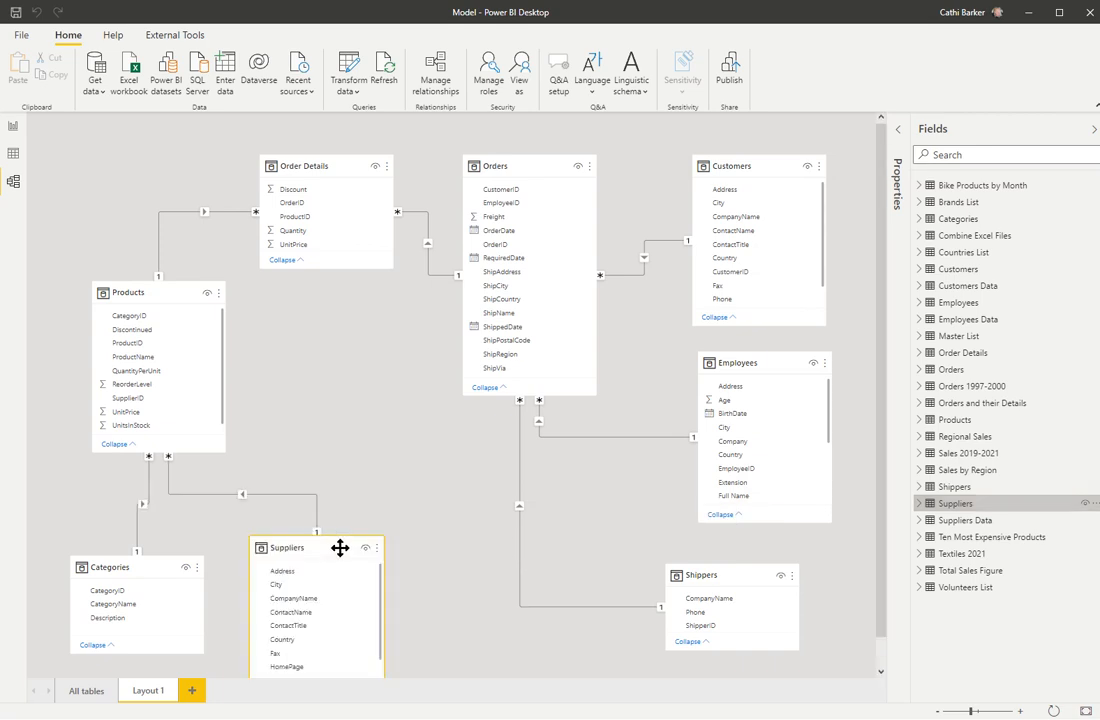
# Delete the relationship between the Orders and Employees tables and confirm the deletion.
pyautogui.rightClick(613, 437)
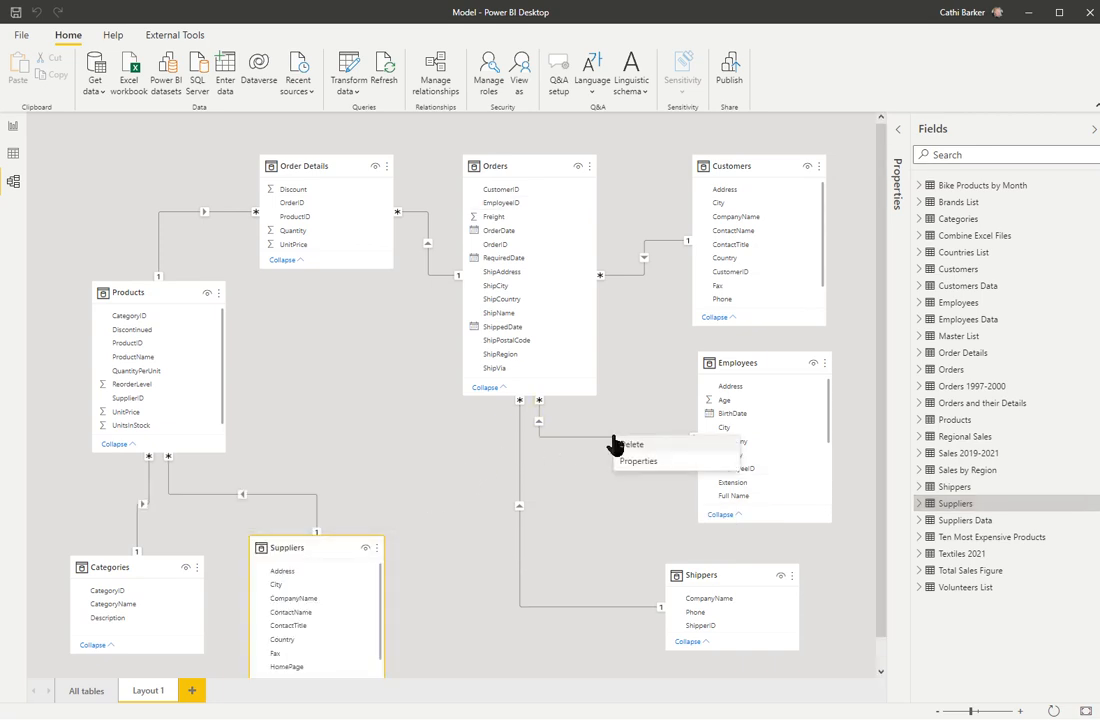
pyautogui.click(637, 444)
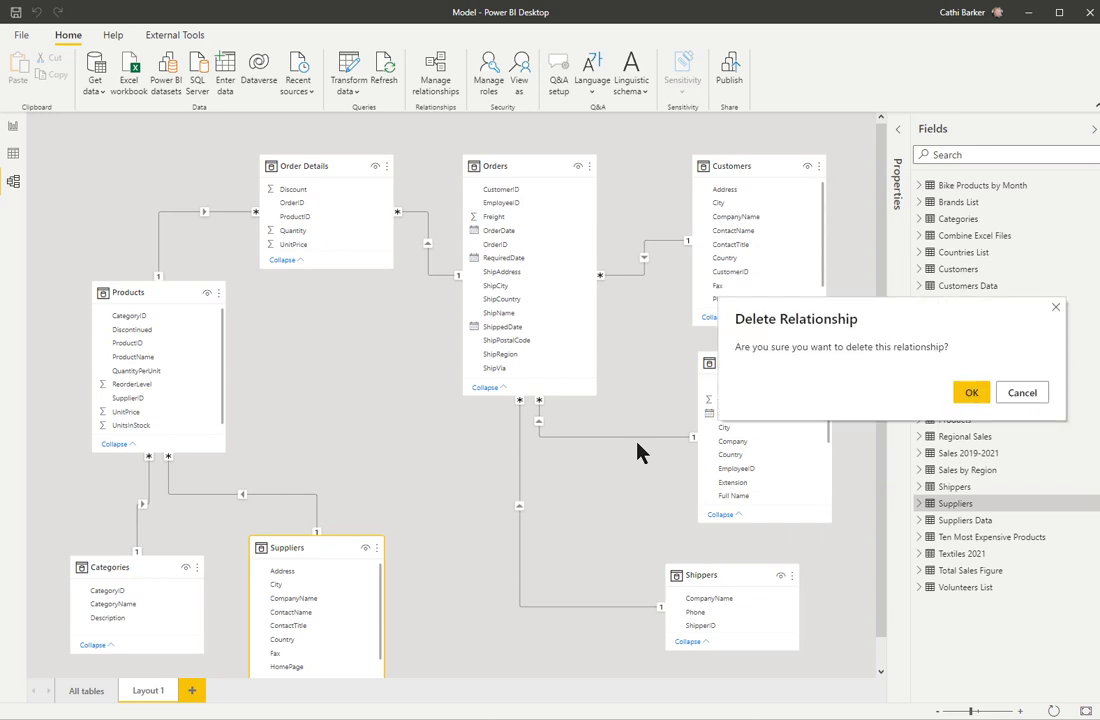
pyautogui.click(971, 393)
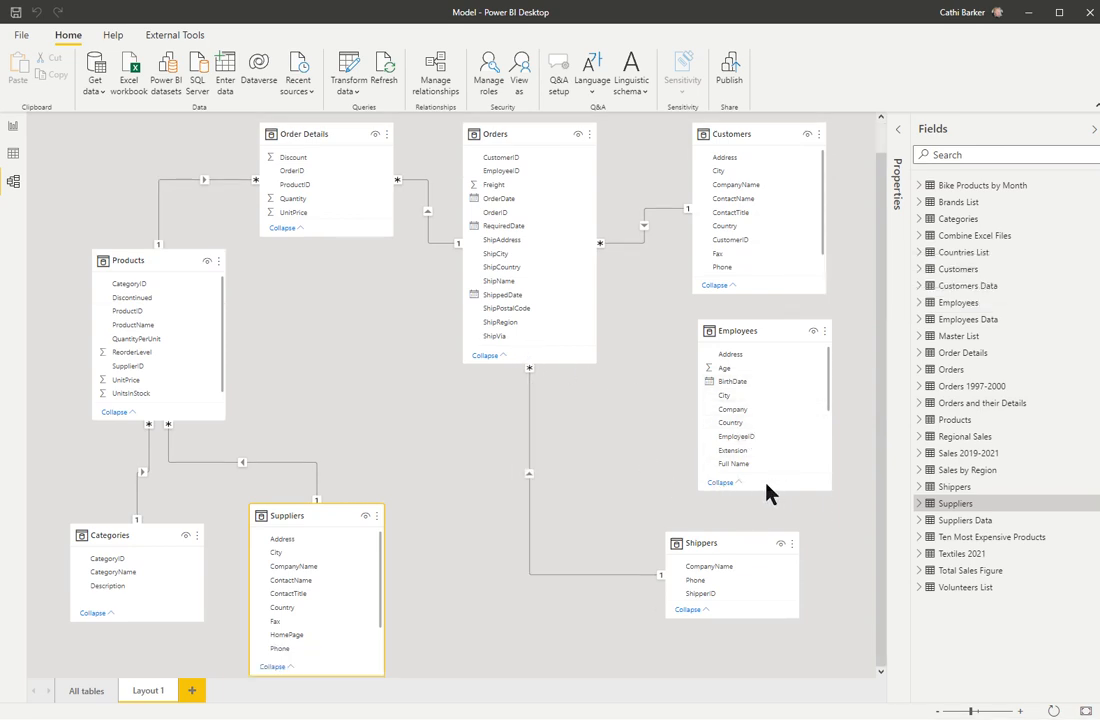
# Make the Employees card slightly taller and relate its EmployeeID field to EmployeeID in the Orders table.
pyautogui.moveTo(750, 491); pyautogui.dragTo(750, 515)
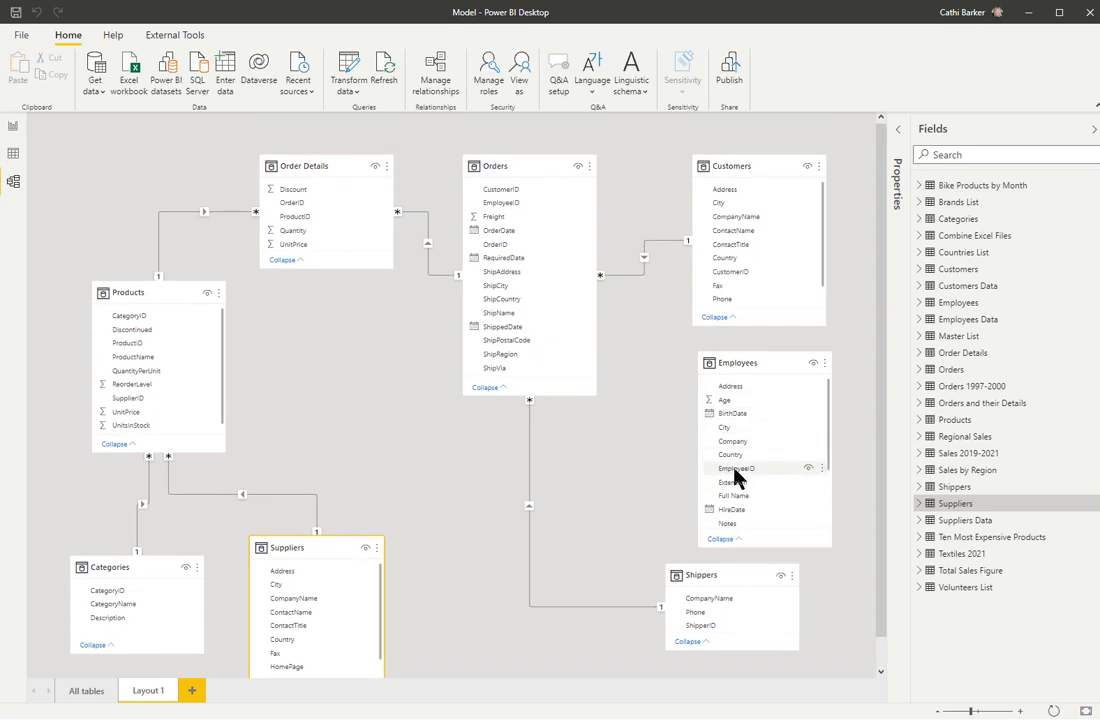
pyautogui.moveTo(720, 468); pyautogui.dragTo(514, 205)
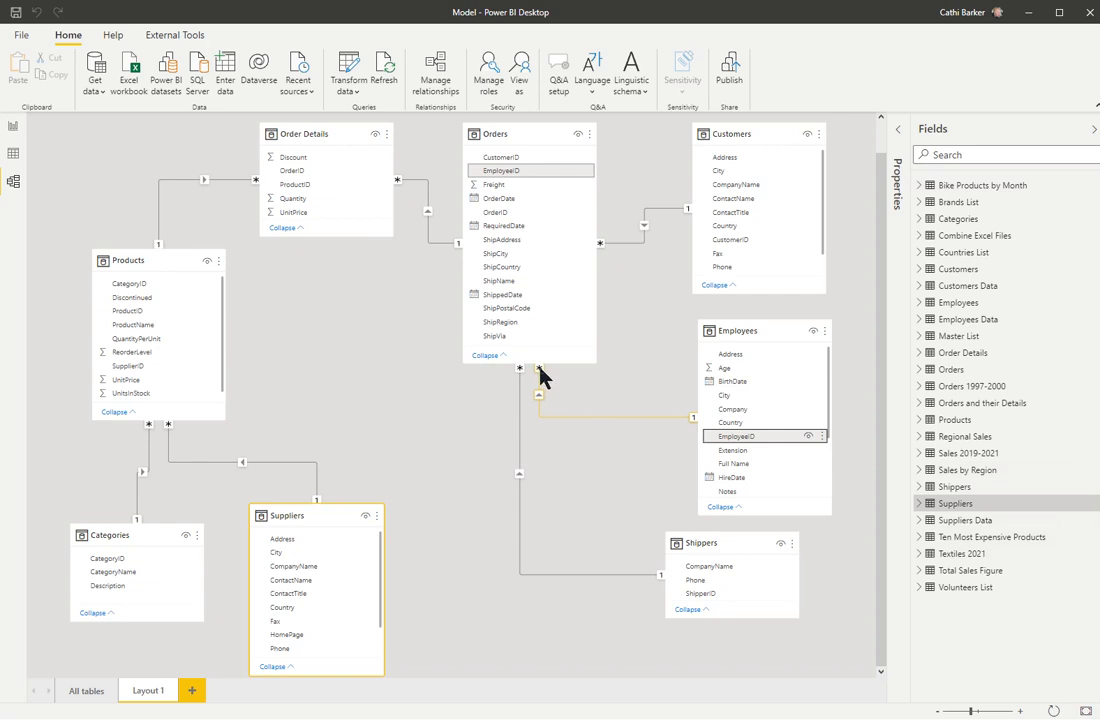
# Collapse all the table cards in the diagram and expand them all again.
pyautogui.click(820, 440)
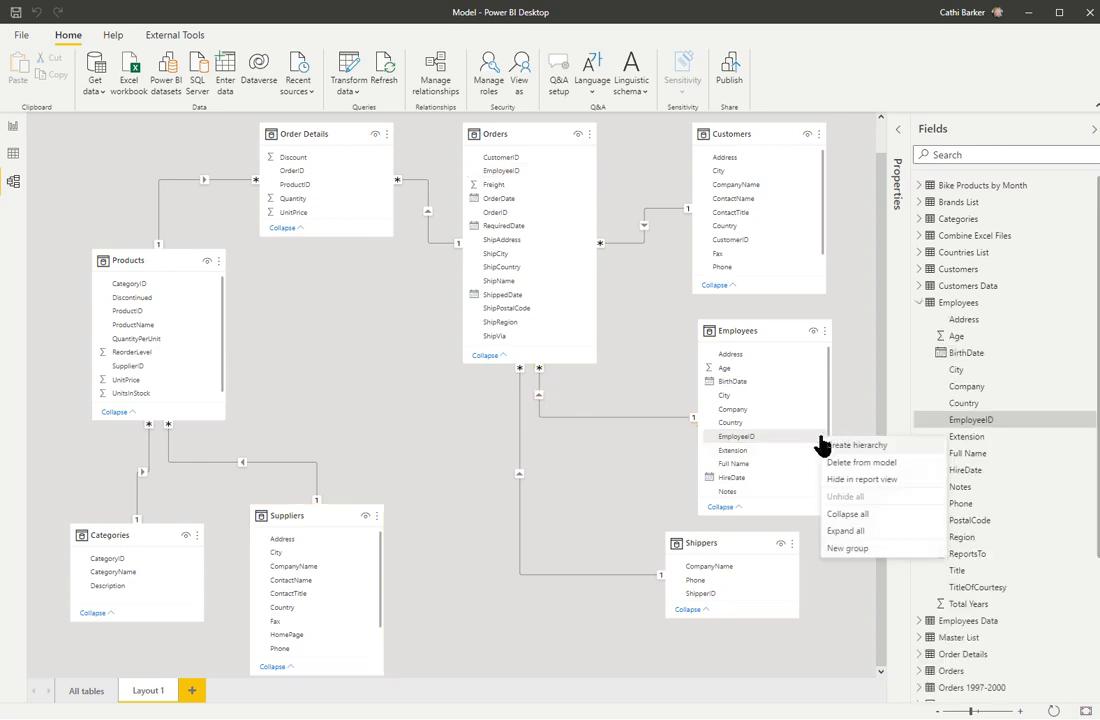
pyautogui.click(862, 515)
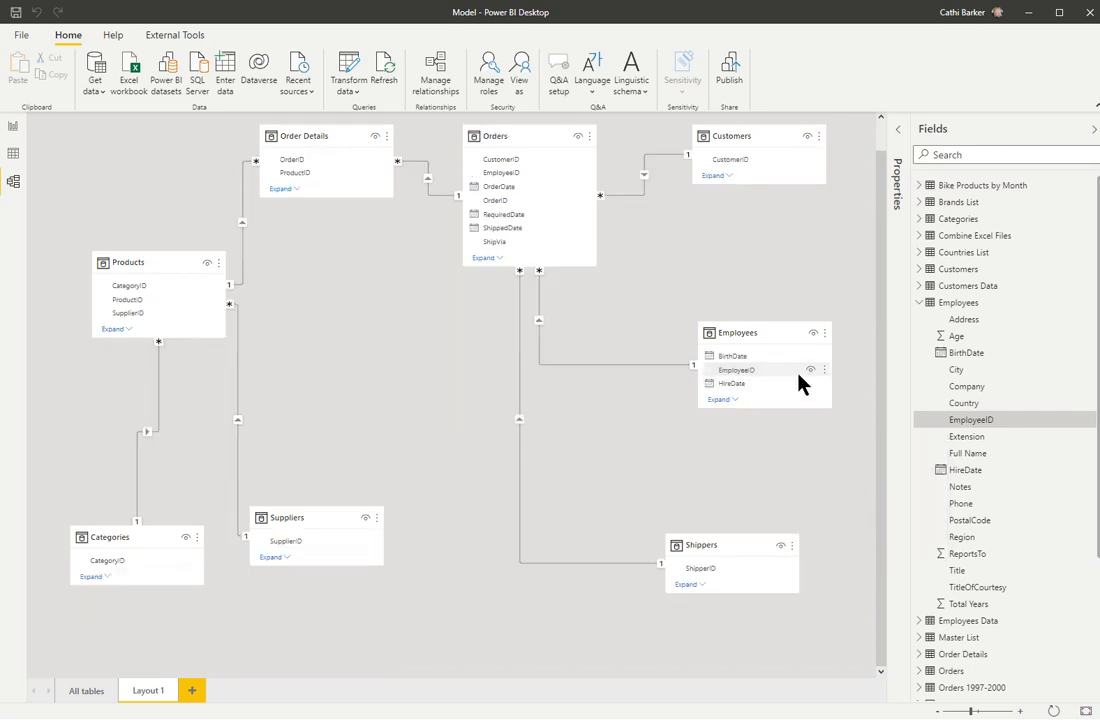
pyautogui.click(824, 372)
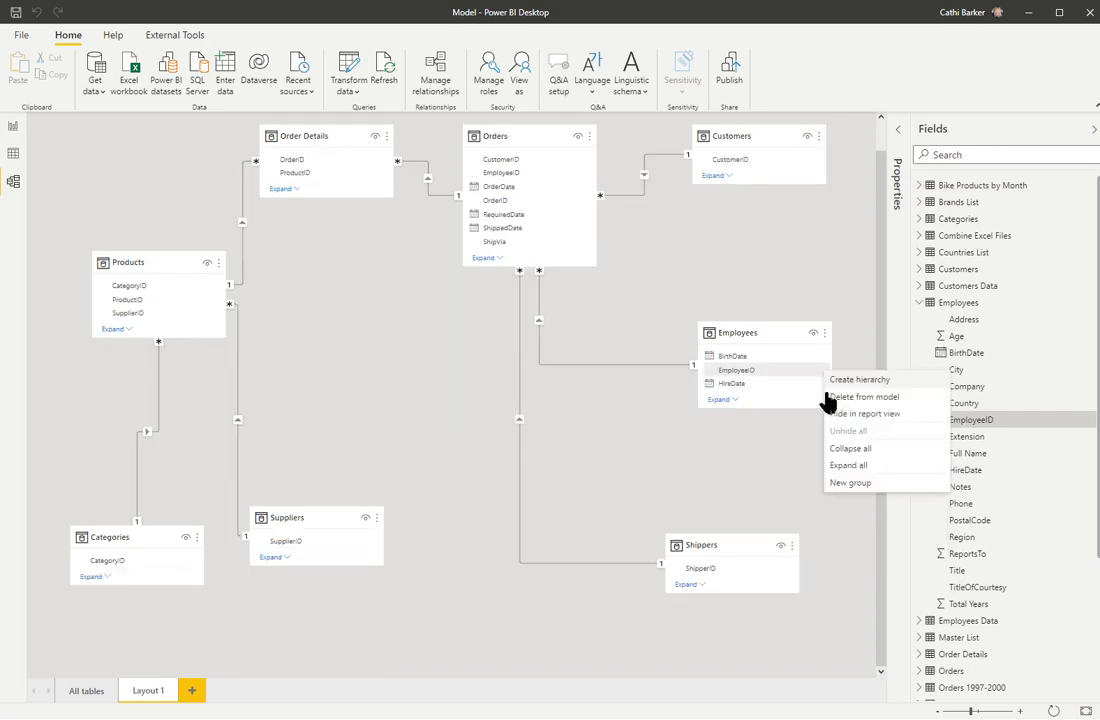
pyautogui.click(842, 469)
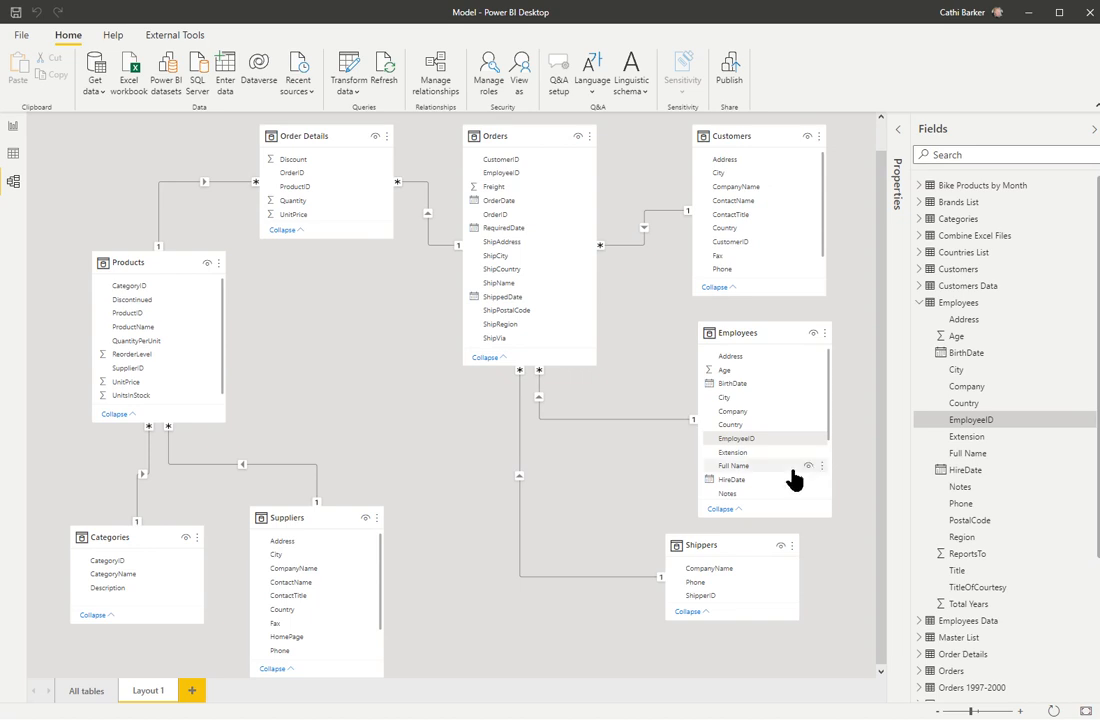